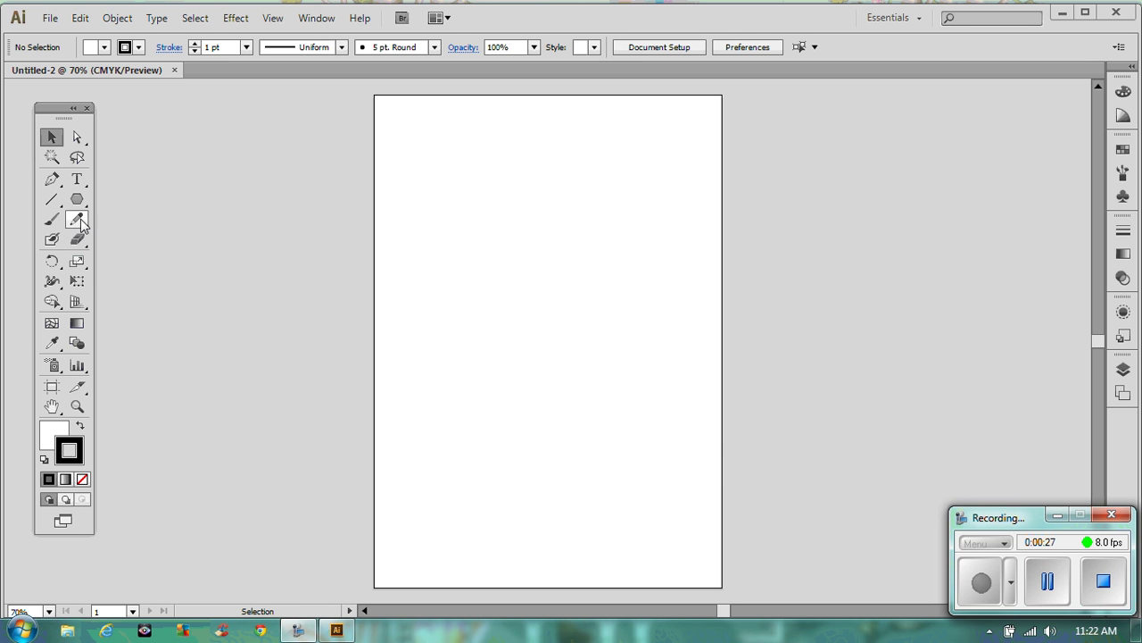
Draw a rectangle near the artboard's top-left and give it a purple fill.
{"action": "left_click_drag", "start_coordinate": [77, 198], "coordinate": [117, 197]}
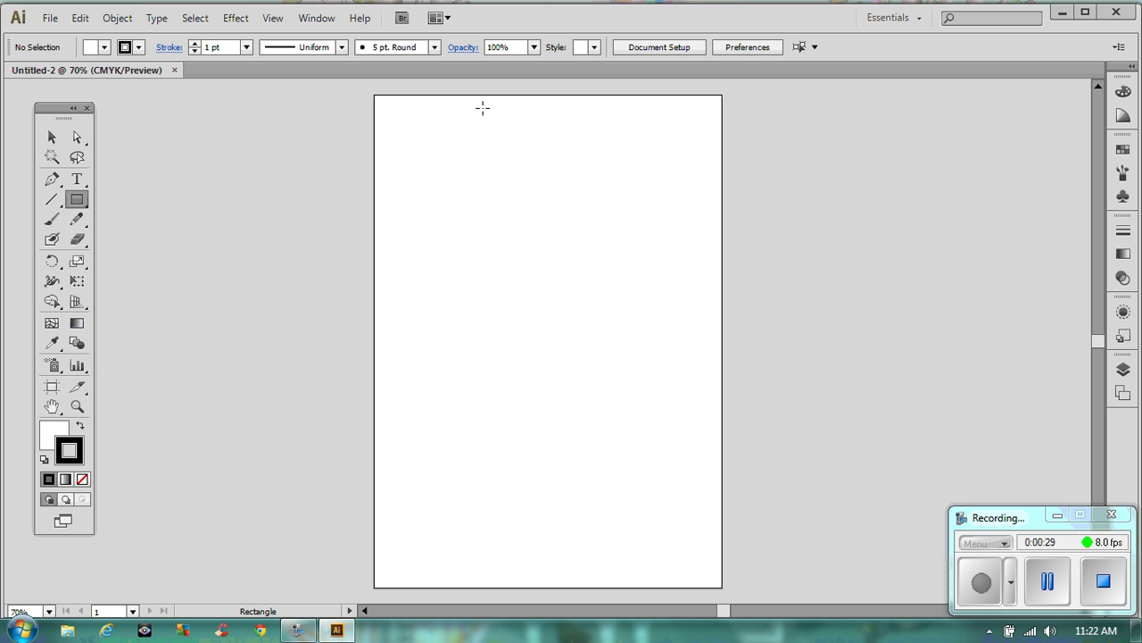
{"action": "left_click_drag", "start_coordinate": [394, 132], "coordinate": [540, 203]}
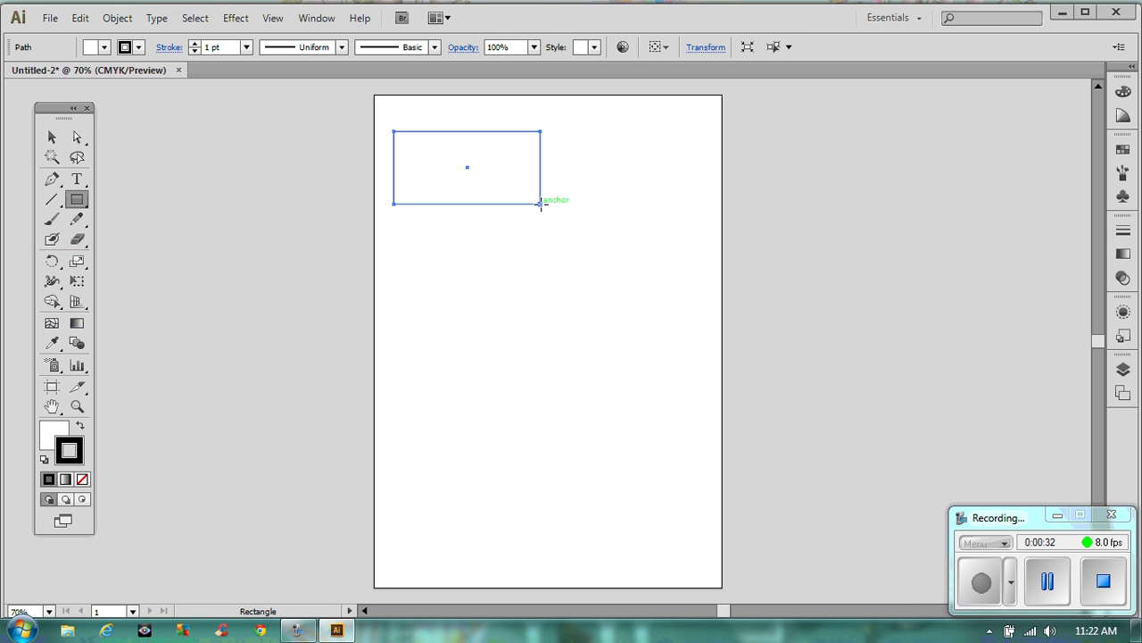
{"action": "left_click", "coordinate": [1123, 149]}
{"action": "left_click", "coordinate": [977, 158]}
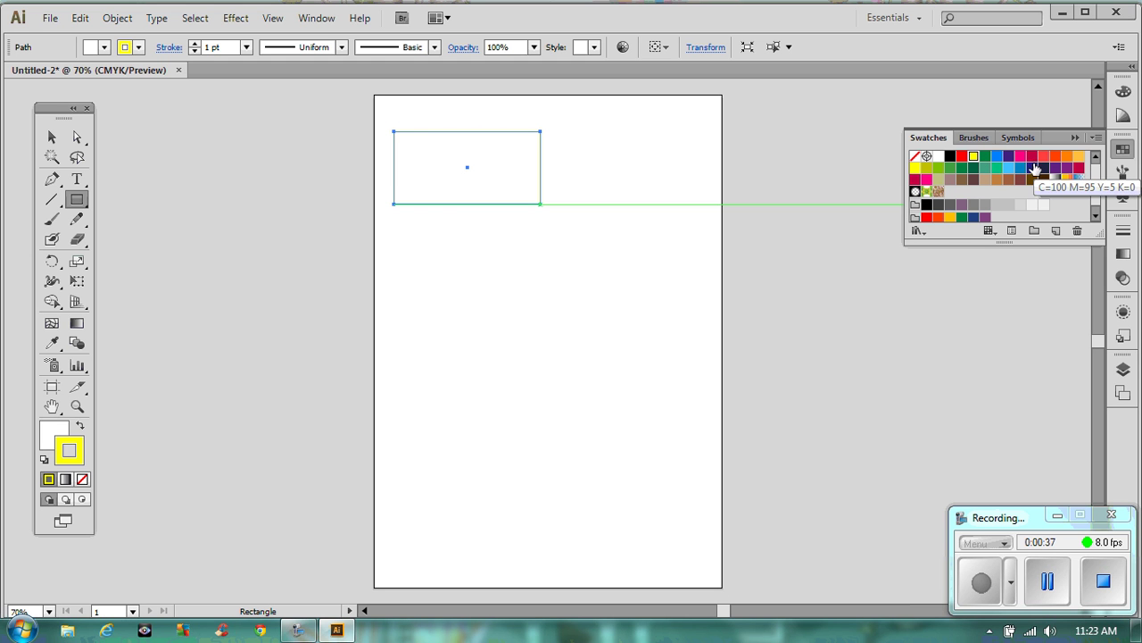
{"action": "left_click", "coordinate": [1067, 167]}
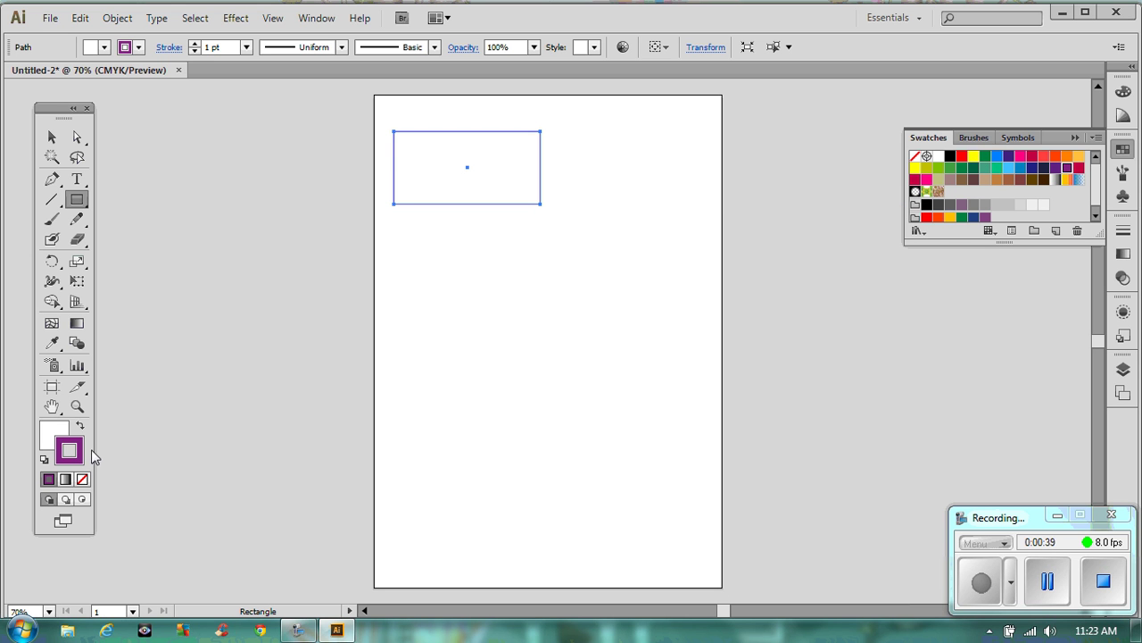
{"action": "left_click", "coordinate": [79, 426]}
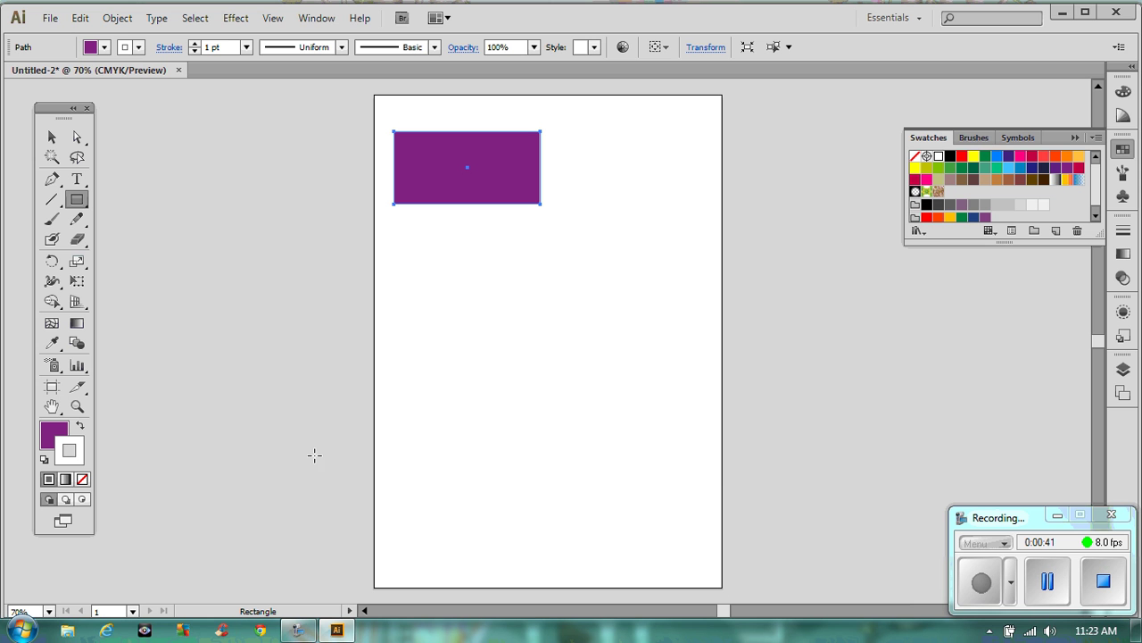
Give the rectangle a dark brown outline with a 6 pt stroke weight.
{"action": "left_click", "coordinate": [1045, 179]}
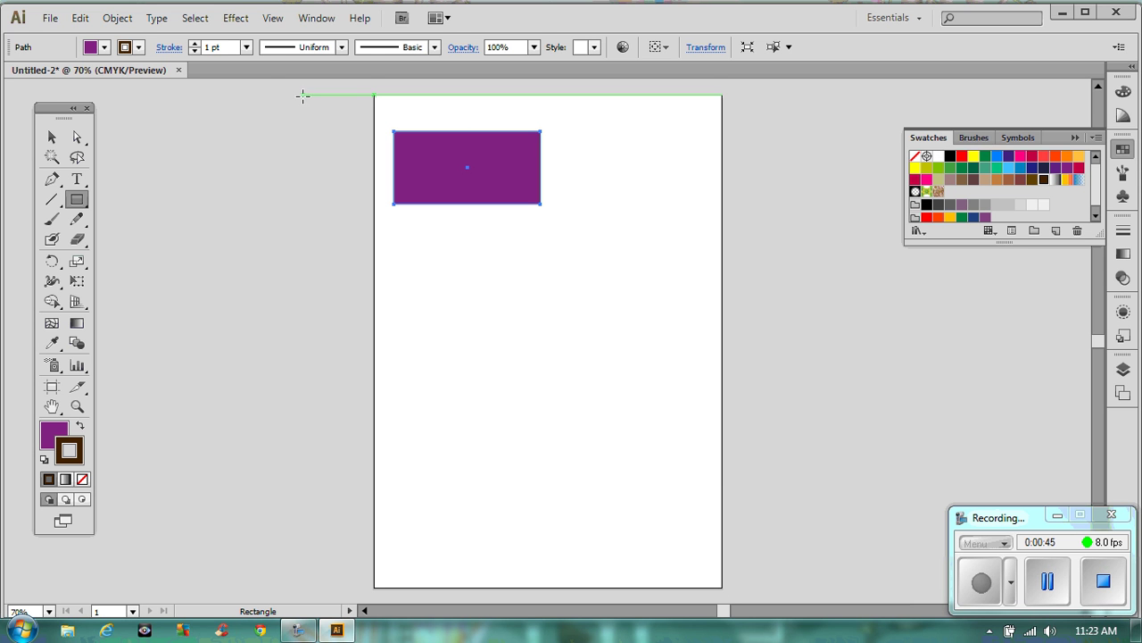
{"action": "left_click", "coordinate": [193, 43]}
{"action": "left_click", "coordinate": [193, 43]}
{"action": "left_click", "coordinate": [192, 43]}
{"action": "left_click", "coordinate": [192, 42]}
{"action": "left_click", "coordinate": [193, 44]}
{"action": "left_click", "coordinate": [1076, 138]}
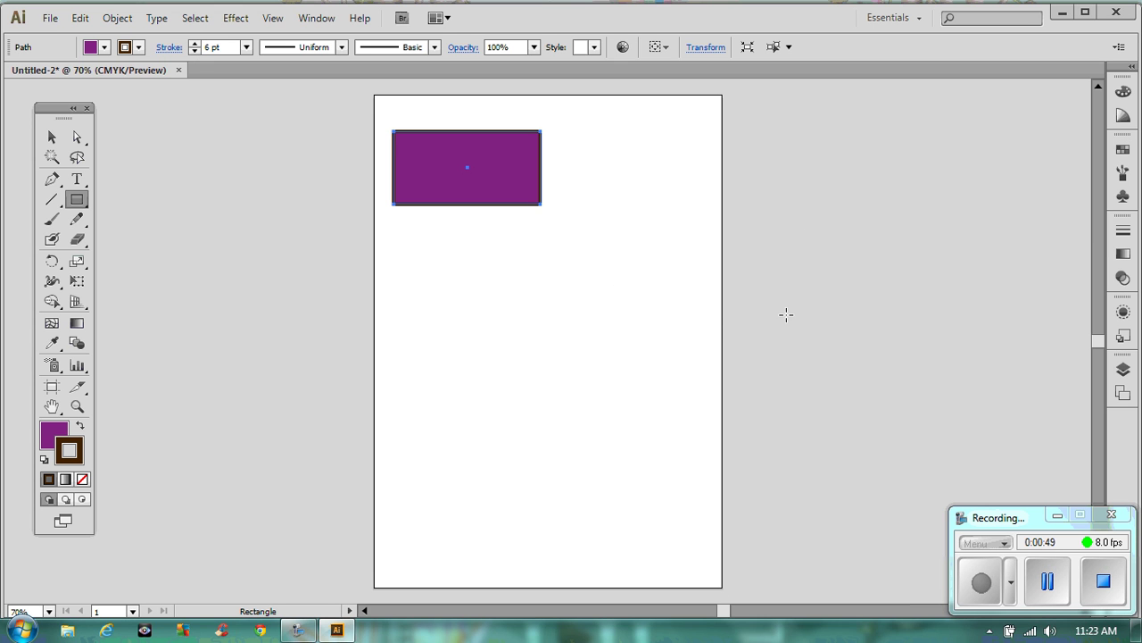
{"action": "left_click", "coordinate": [720, 315]}
{"action": "left_click", "coordinate": [600, 343]}
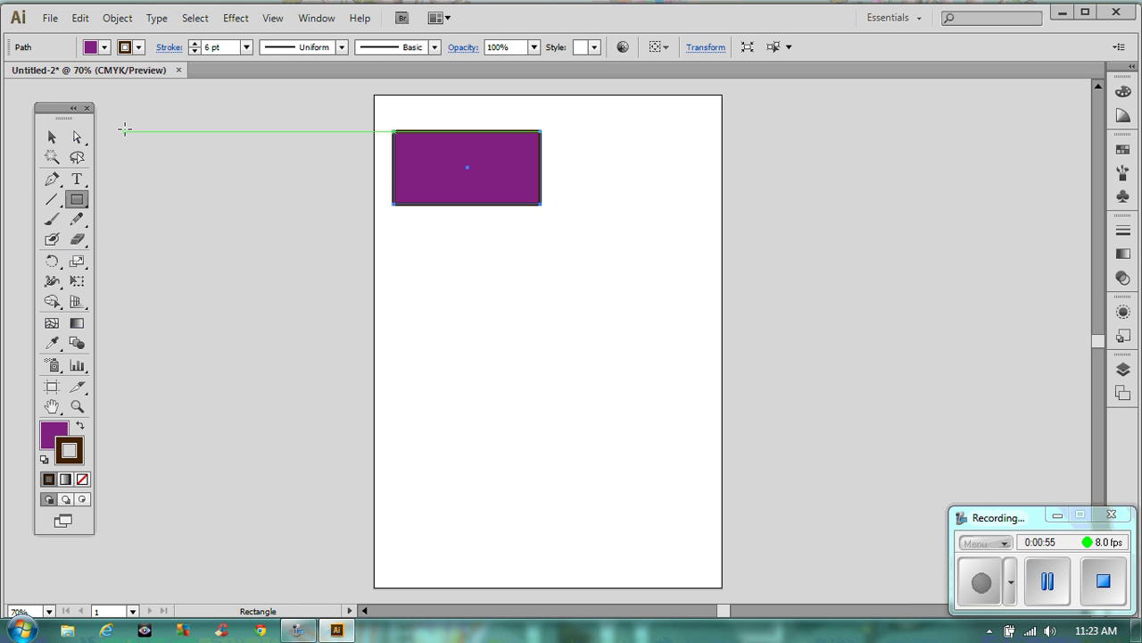
{"action": "left_click", "coordinate": [51, 136]}
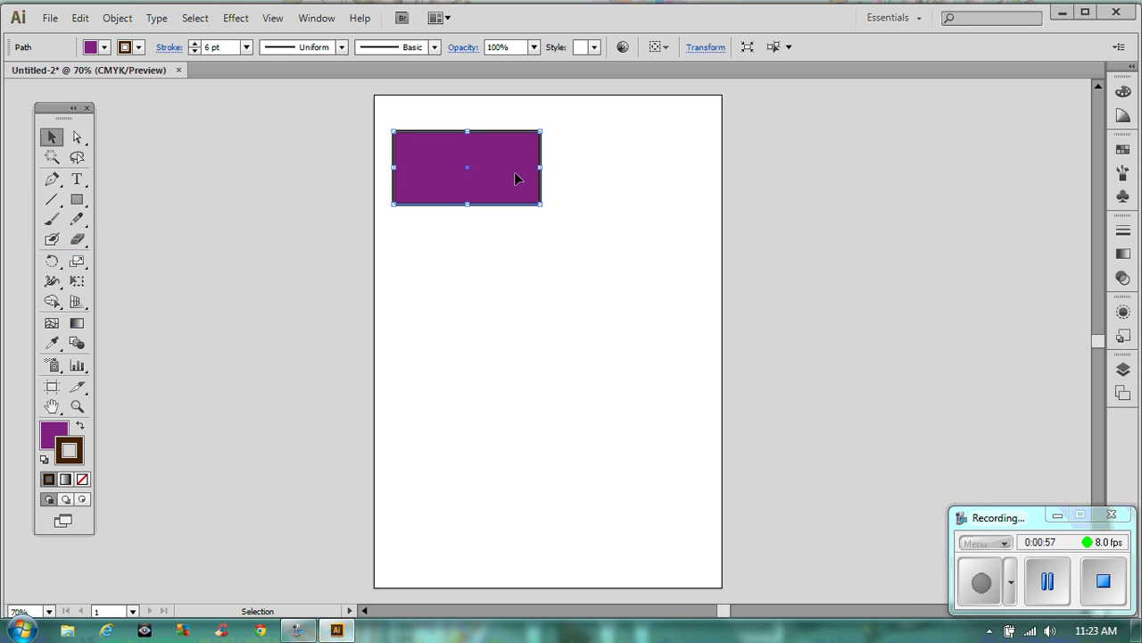
Nudge the rectangle toward the corner and copy-paste duplicates into a two-column grid of five.
{"action": "left_click_drag", "start_coordinate": [461, 166], "coordinate": [458, 152]}
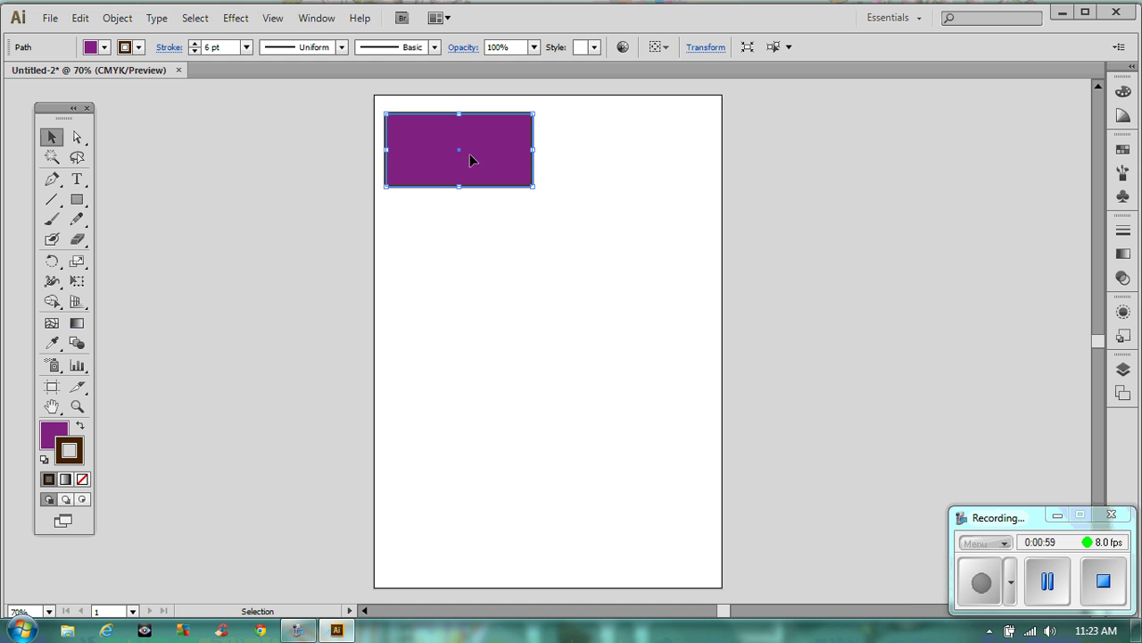
{"action": "key", "text": "ctrl+c"}
{"action": "key", "text": "ctrl+v"}
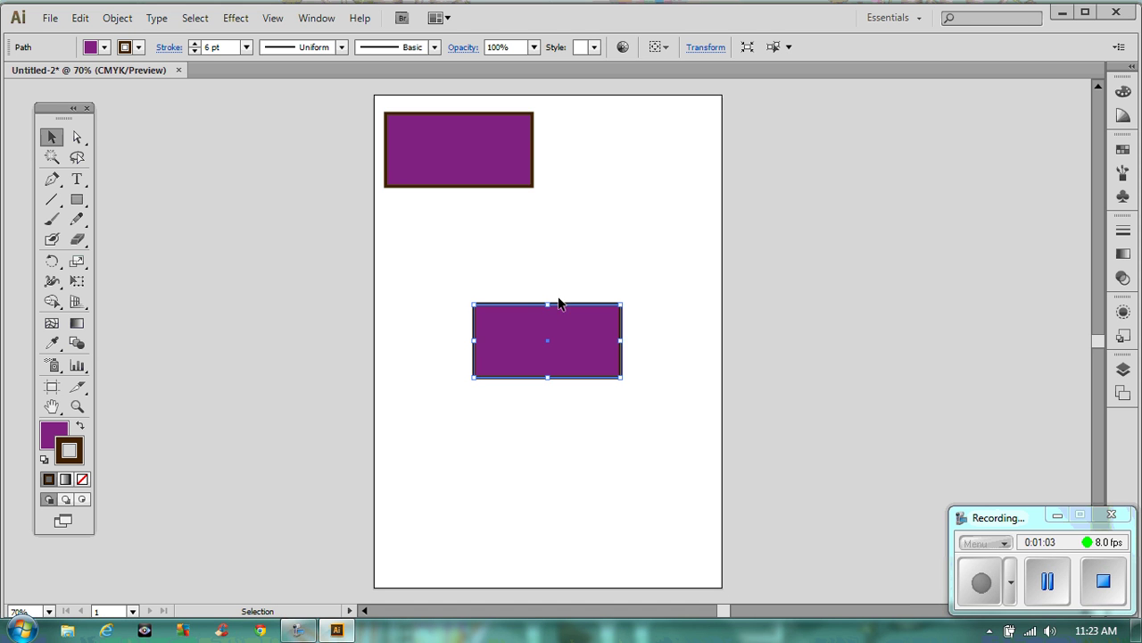
{"action": "left_click_drag", "start_coordinate": [550, 334], "coordinate": [630, 173]}
{"action": "left_click_drag", "start_coordinate": [555, 359], "coordinate": [615, 240]}
{"action": "left_click_drag", "start_coordinate": [551, 332], "coordinate": [463, 318]}
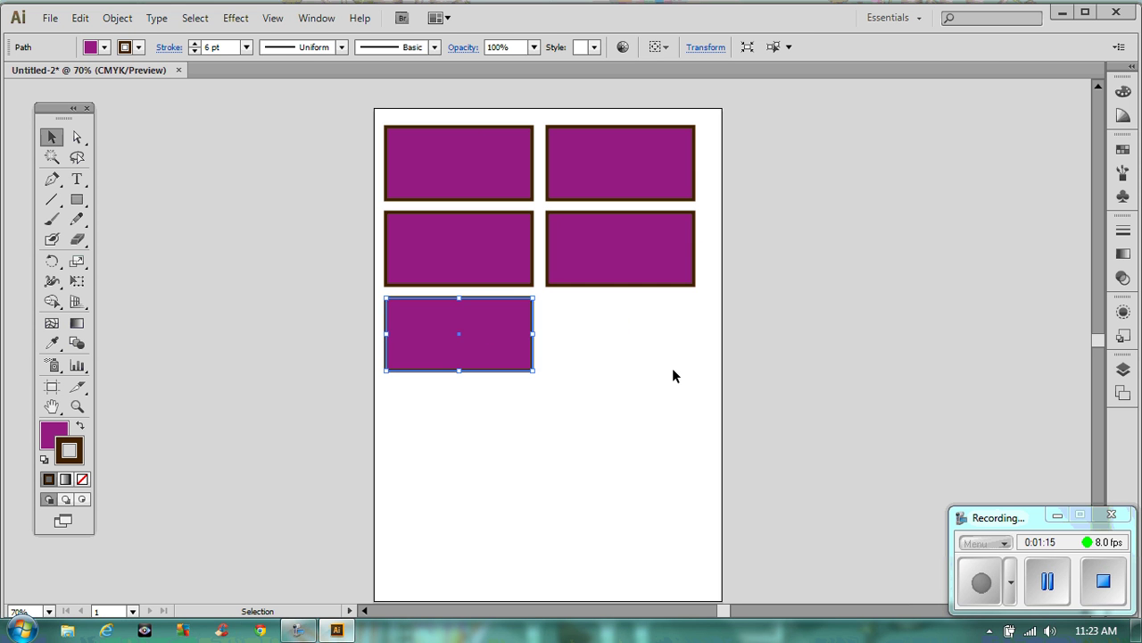
{"action": "left_click", "coordinate": [673, 375]}
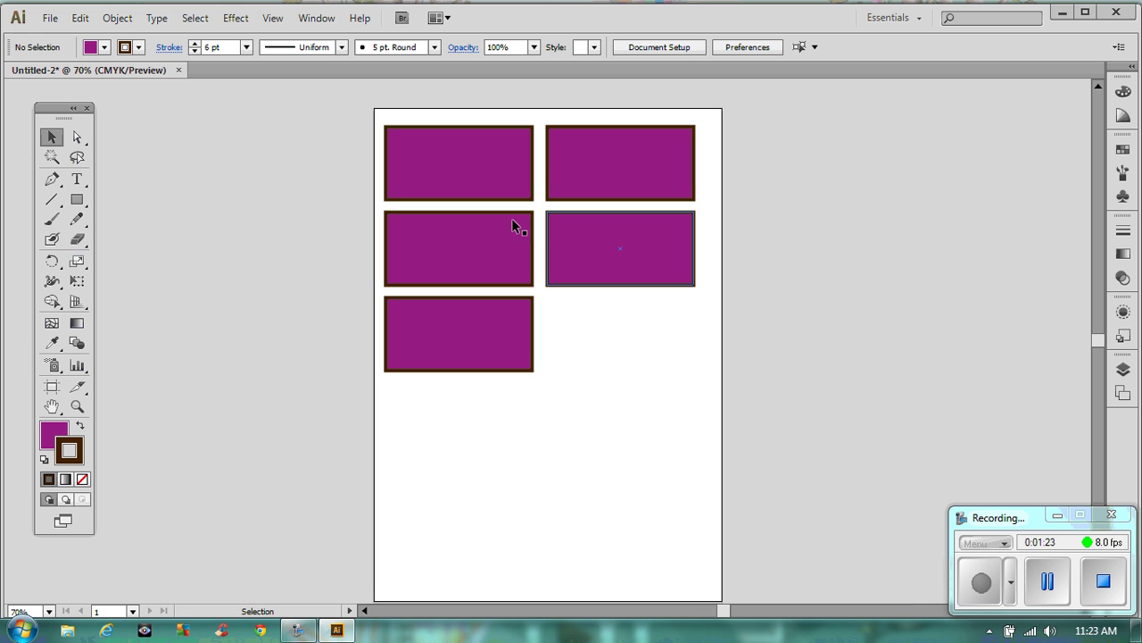
{"action": "left_click", "coordinate": [453, 152]}
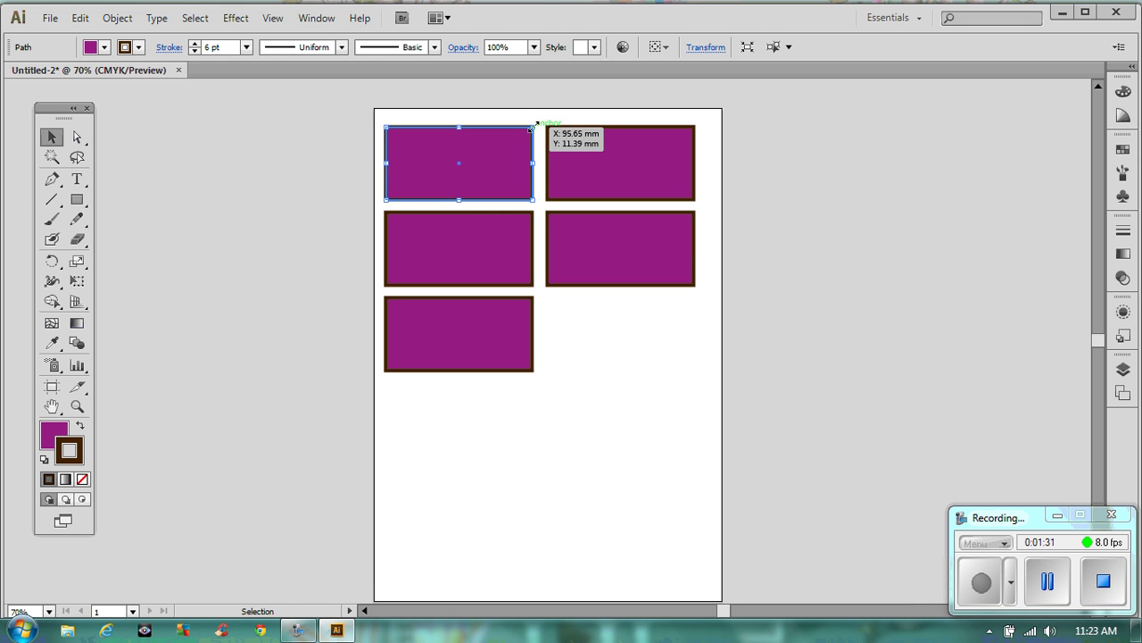
Shrink the top-left rectangle from its corner handle, then select and slightly reposition the bottom-left rectangle.
{"action": "left_click_drag", "start_coordinate": [533, 128], "coordinate": [472, 158]}
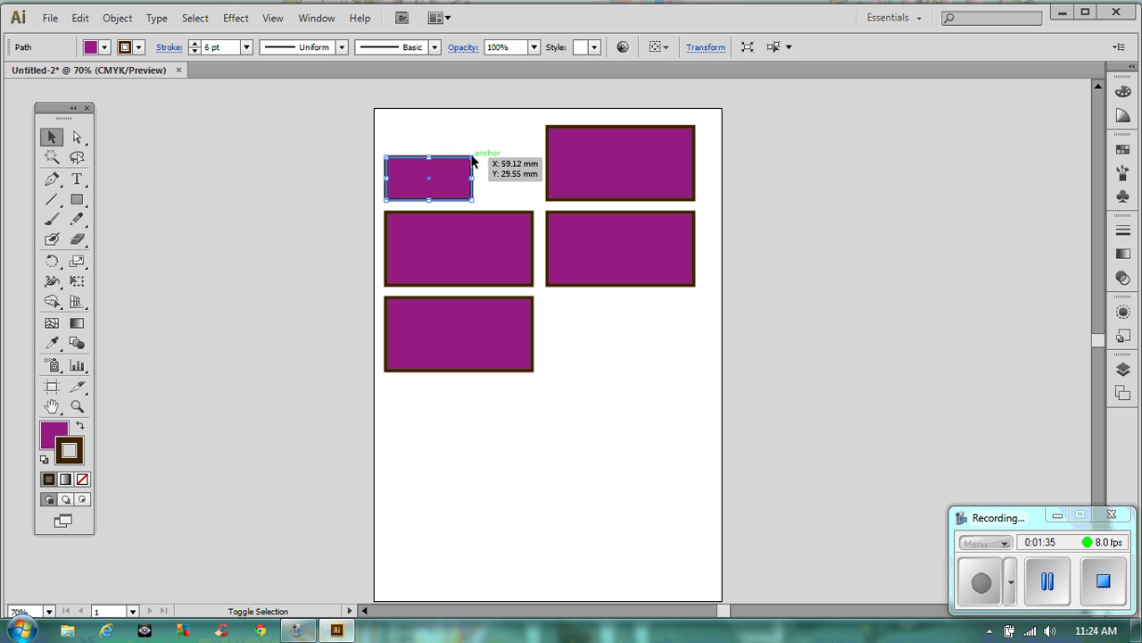
{"action": "left_click", "coordinate": [496, 154]}
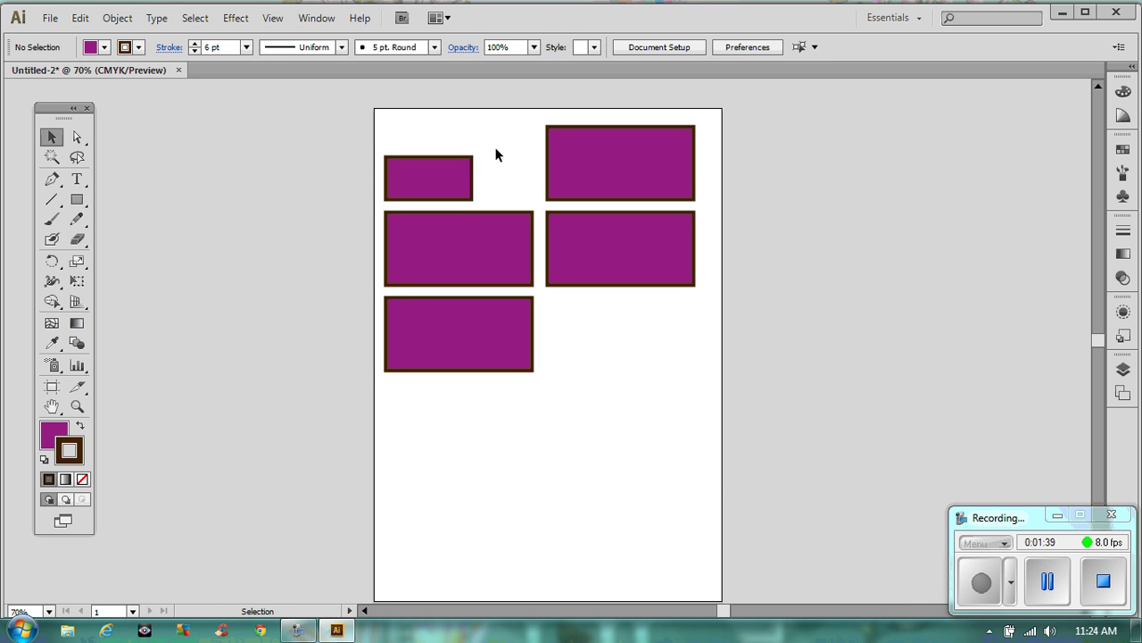
{"action": "left_click", "coordinate": [631, 166]}
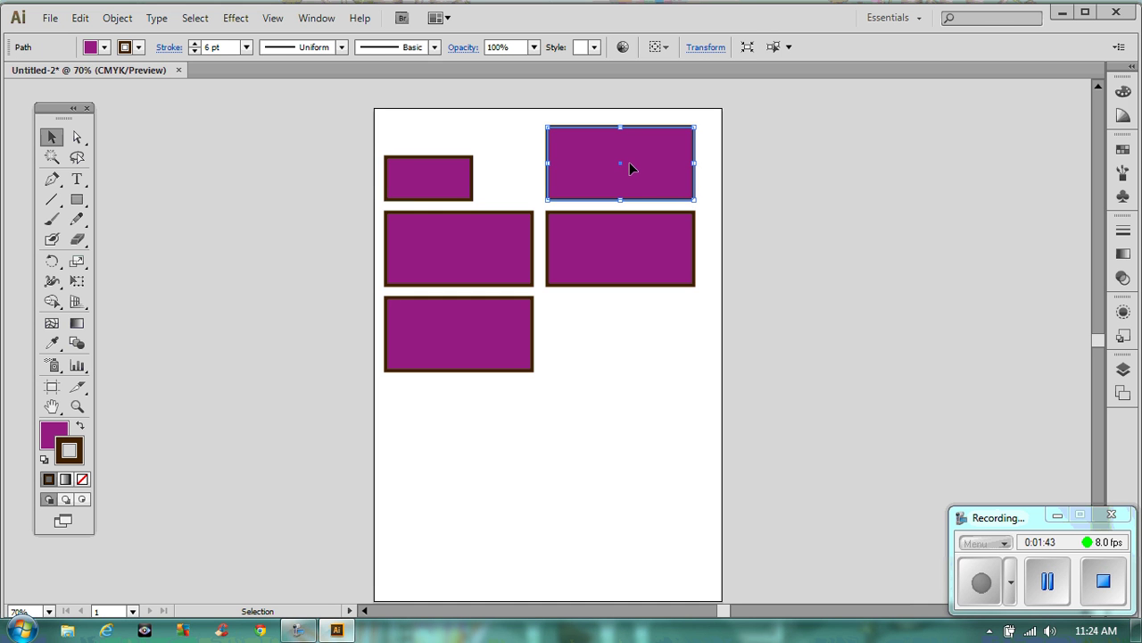
{"action": "left_click", "coordinate": [458, 334], "text": "shift"}
{"action": "left_click", "coordinate": [457, 330]}
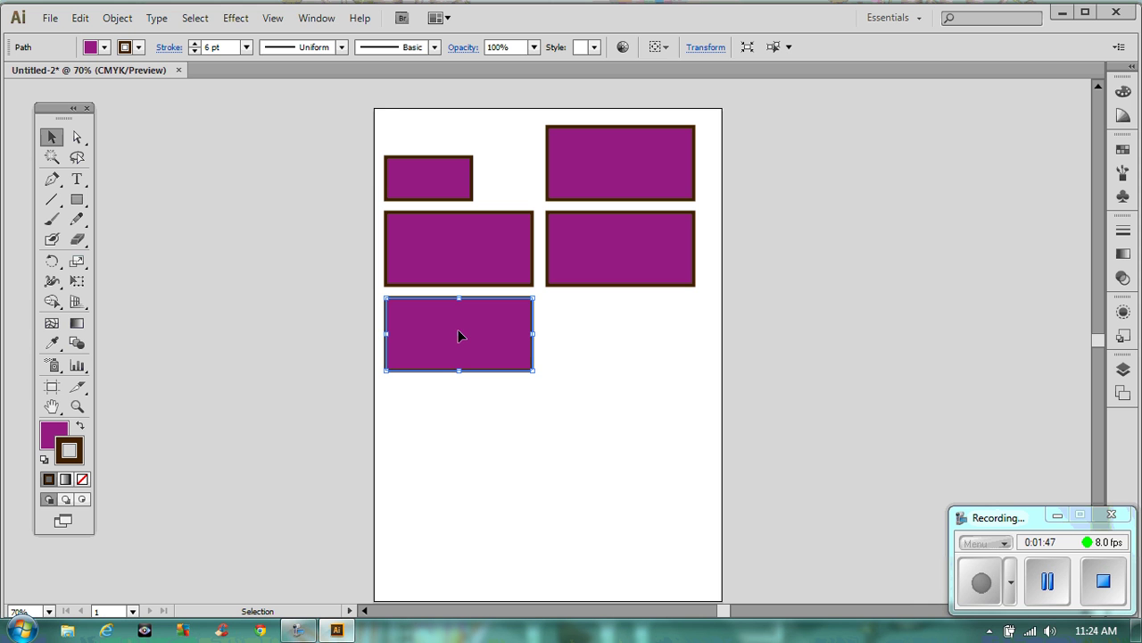
{"action": "mouse_move", "coordinate": [458, 335]}
{"action": "left_mouse_down"}
{"action": "mouse_move", "coordinate": [431, 322]}
{"action": "mouse_move", "coordinate": [473, 333]}
{"action": "mouse_move", "coordinate": [462, 334]}
{"action": "left_mouse_up"}
Rotate the bottom-left rectangle 90° via Object > Transform > Rotate and move it into the bottom-left slot.
{"action": "left_click", "coordinate": [117, 18]}
{"action": "mouse_move", "coordinate": [174, 41]}
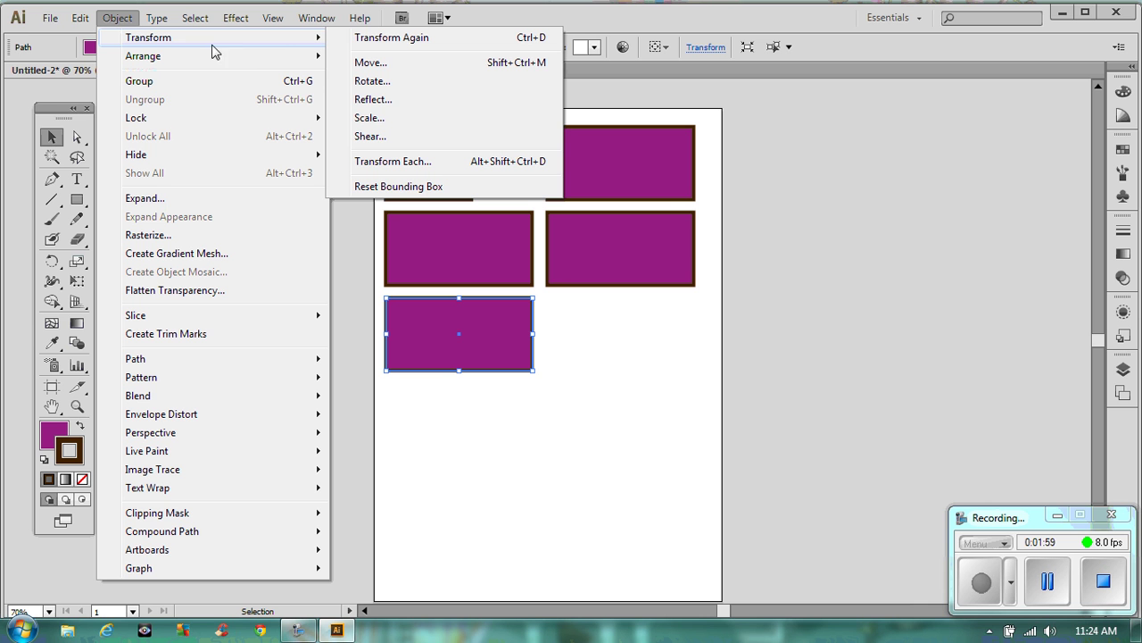
{"action": "left_click", "coordinate": [399, 82]}
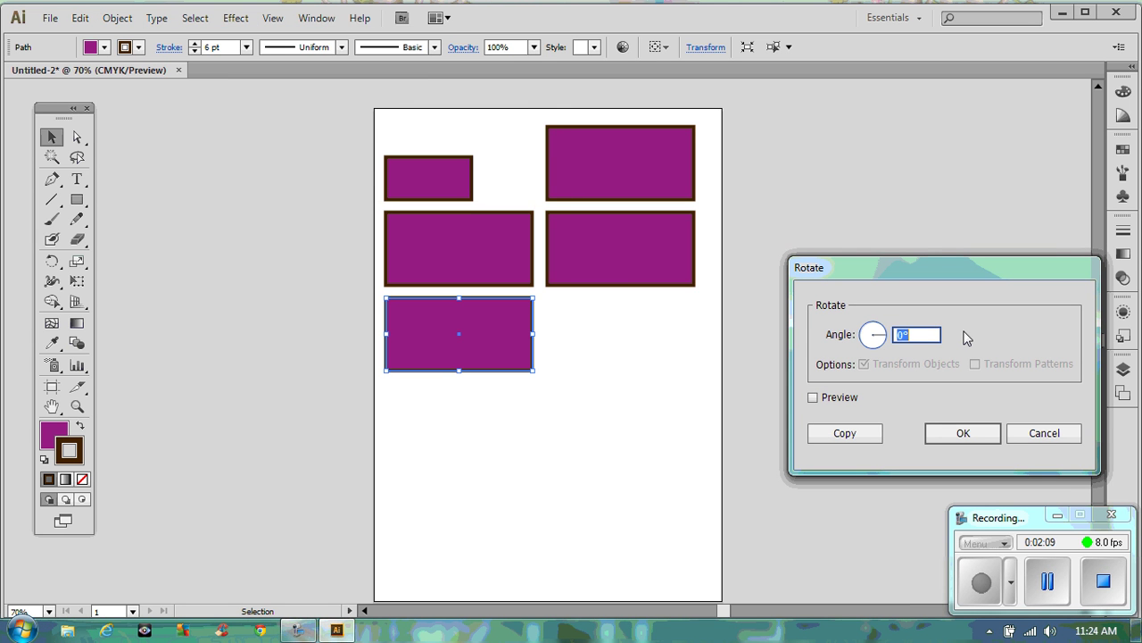
{"action": "type", "text": "90"}
{"action": "key", "text": "Return"}
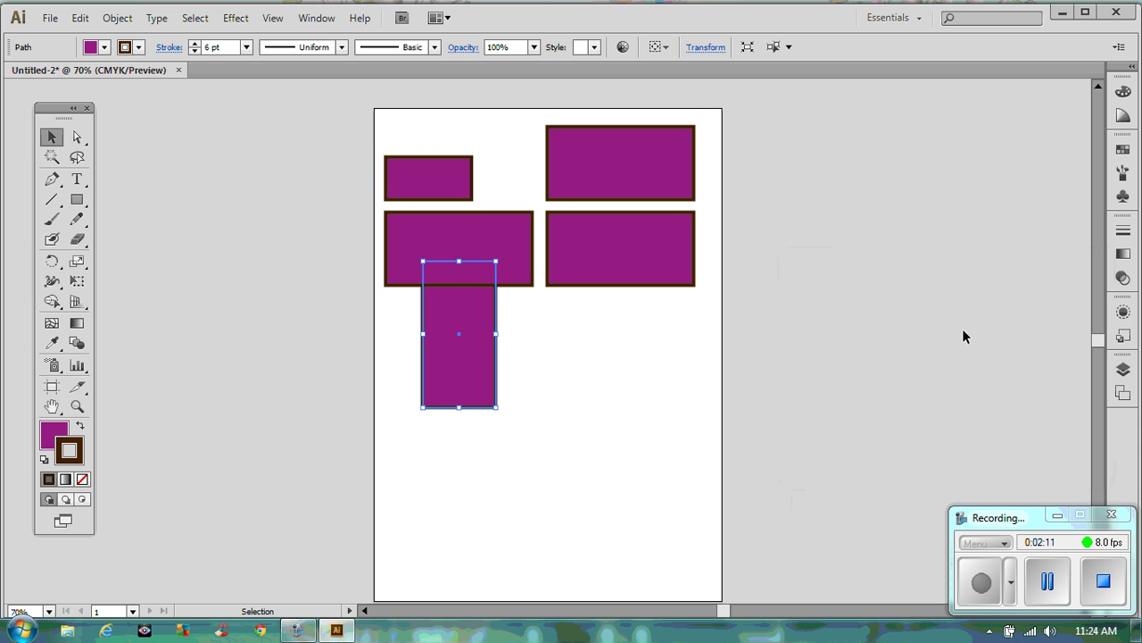
{"action": "left_click_drag", "start_coordinate": [459, 338], "coordinate": [422, 377]}
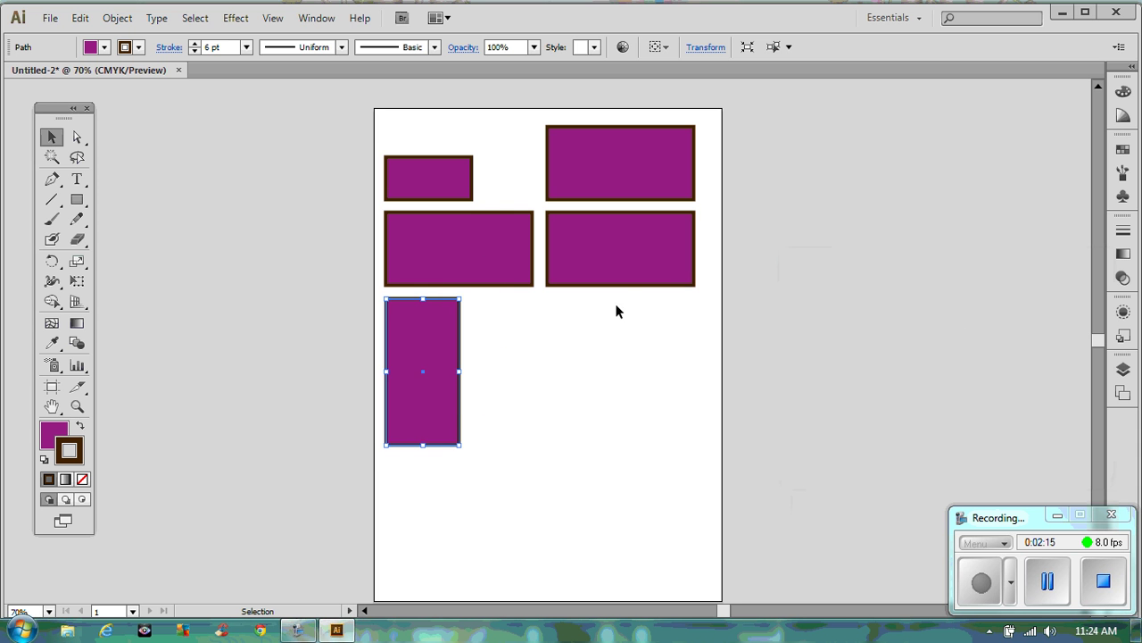
{"action": "left_click", "coordinate": [598, 169]}
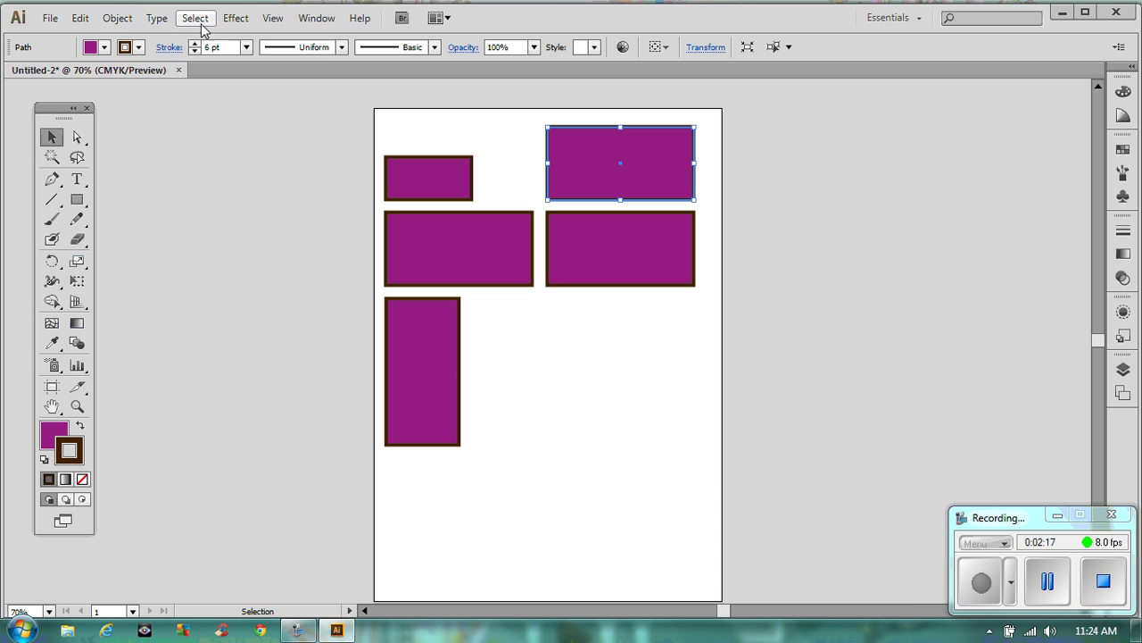
Shear the top-right rectangle 45° into a parallelogram and nudge it left.
{"action": "left_click", "coordinate": [118, 19]}
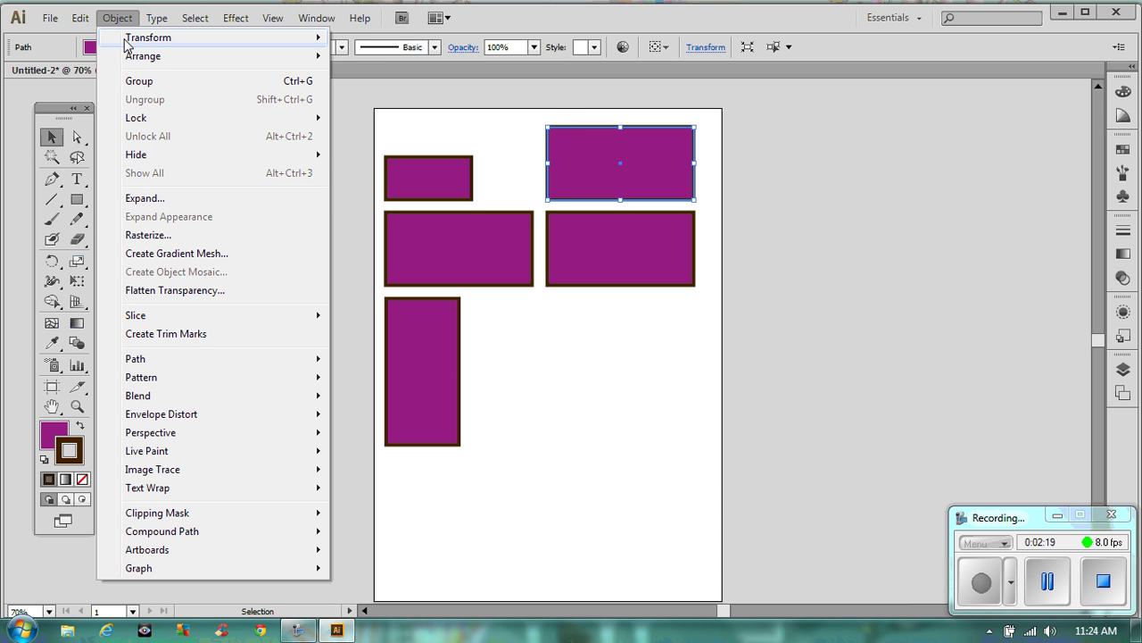
{"action": "mouse_move", "coordinate": [132, 37]}
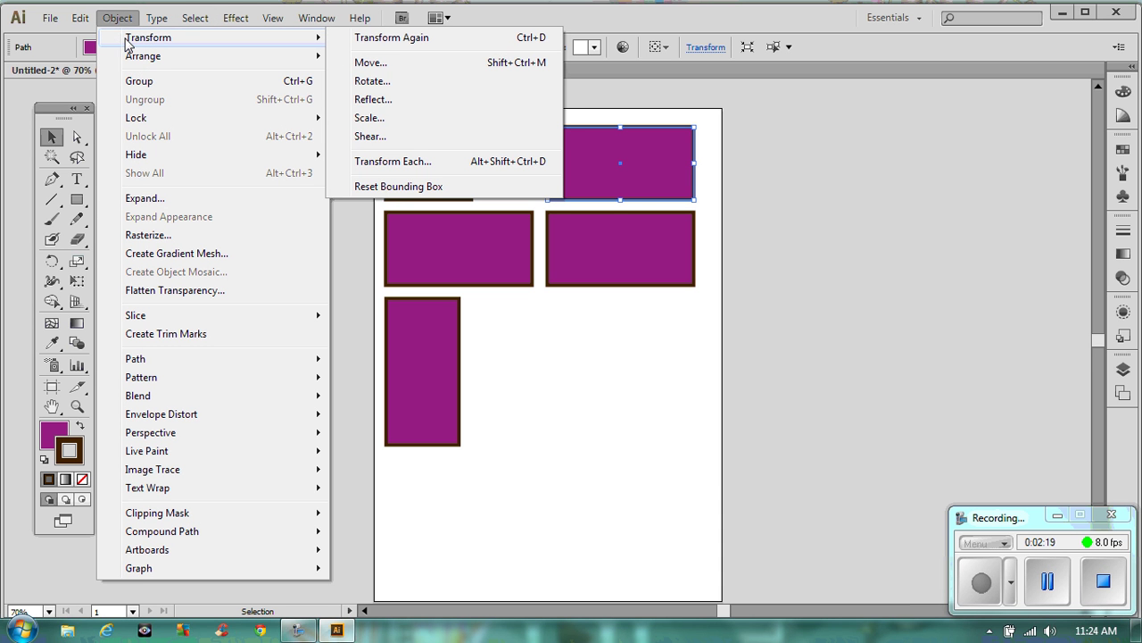
{"action": "left_click", "coordinate": [466, 141]}
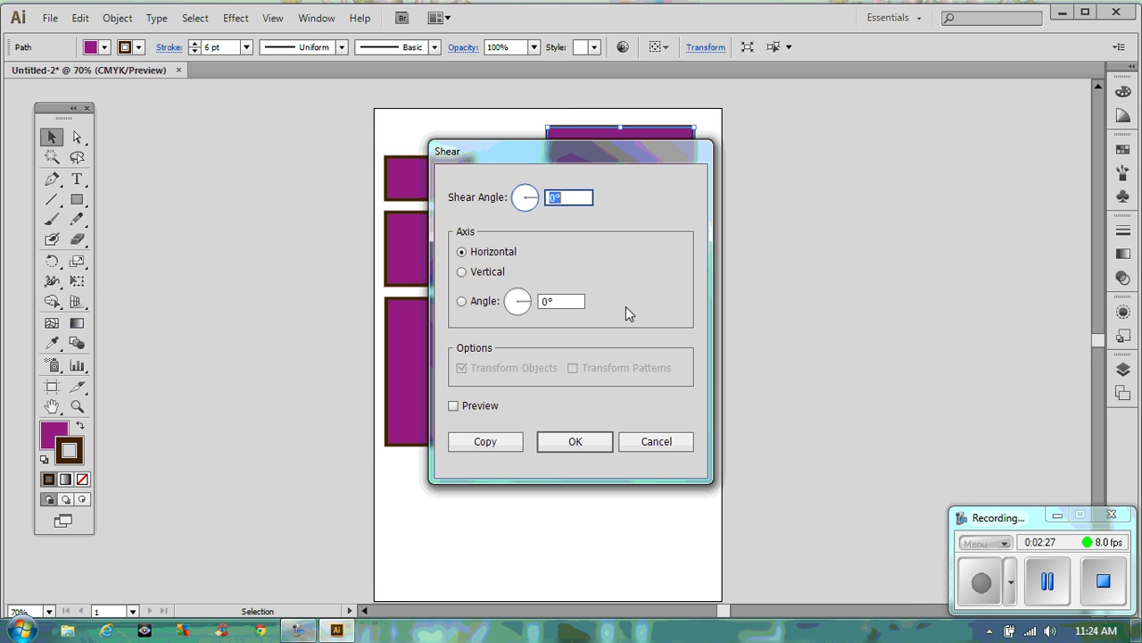
{"action": "type", "text": "45"}
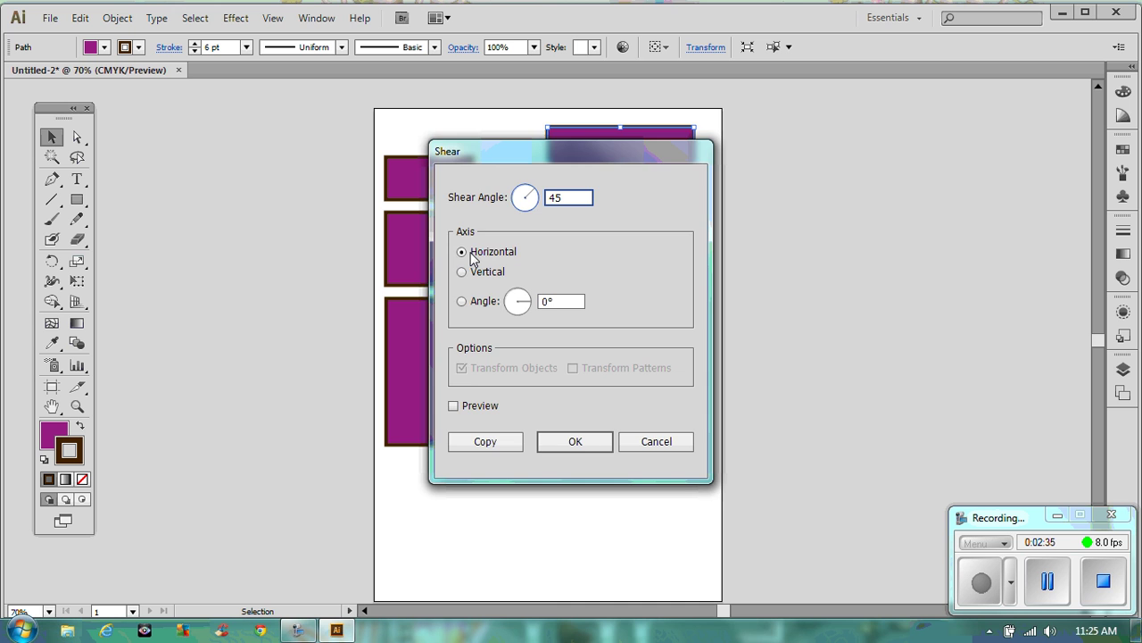
{"action": "key", "text": "Return"}
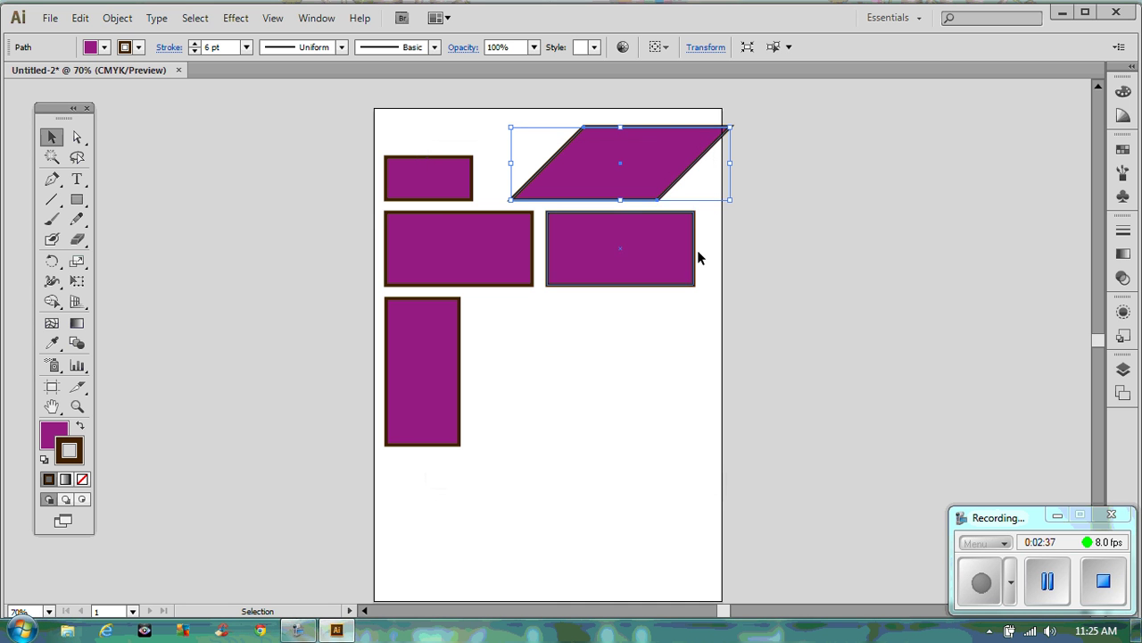
{"action": "left_click_drag", "start_coordinate": [624, 166], "coordinate": [599, 166]}
Bring up the Shear dialog for the middle-right rectangle.
{"action": "left_click", "coordinate": [620, 253]}
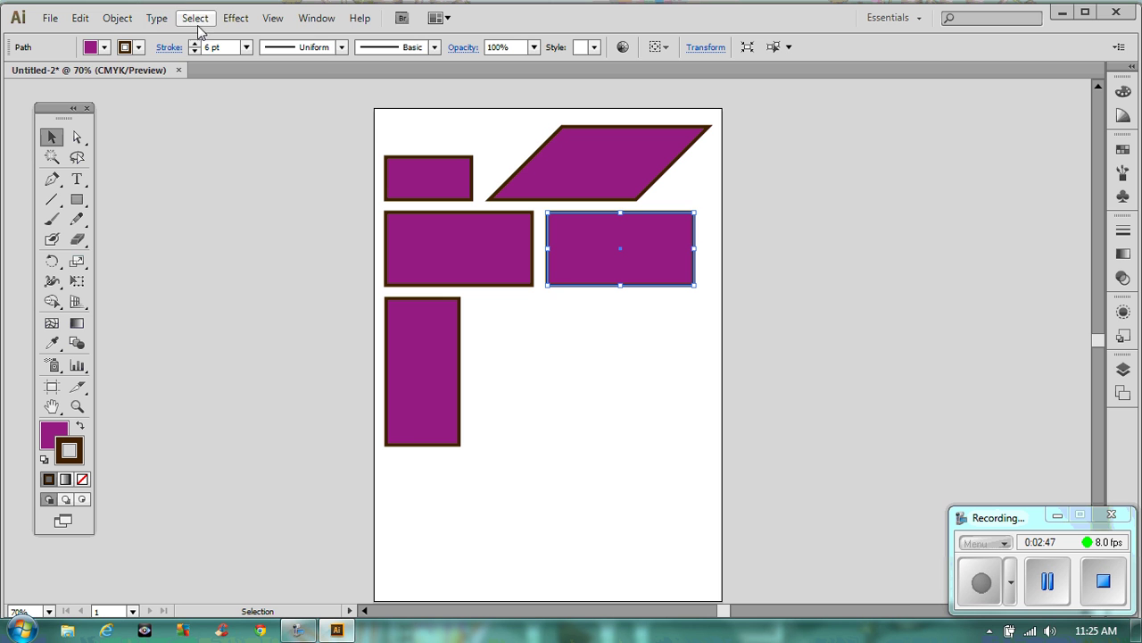
{"action": "left_click", "coordinate": [131, 21]}
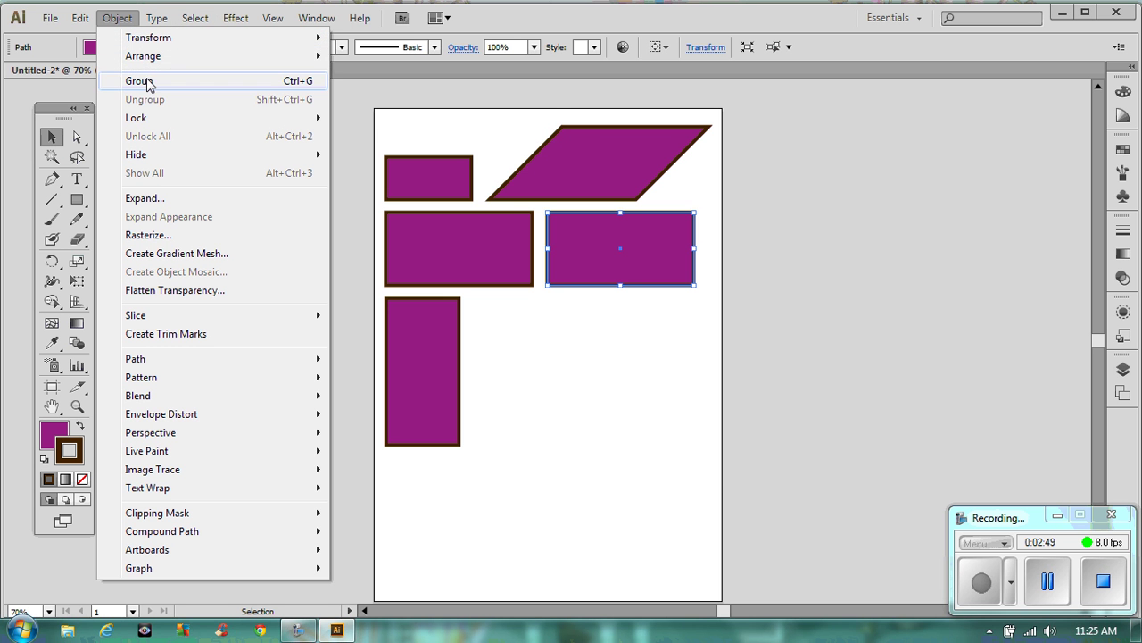
{"action": "mouse_move", "coordinate": [230, 47]}
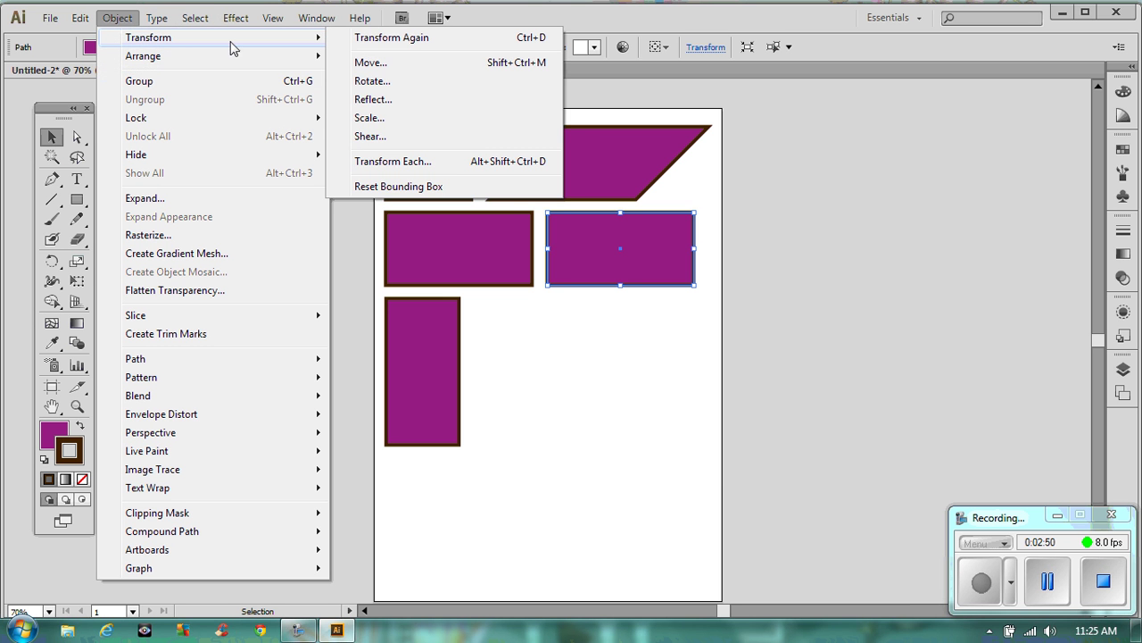
{"action": "left_click", "coordinate": [402, 138]}
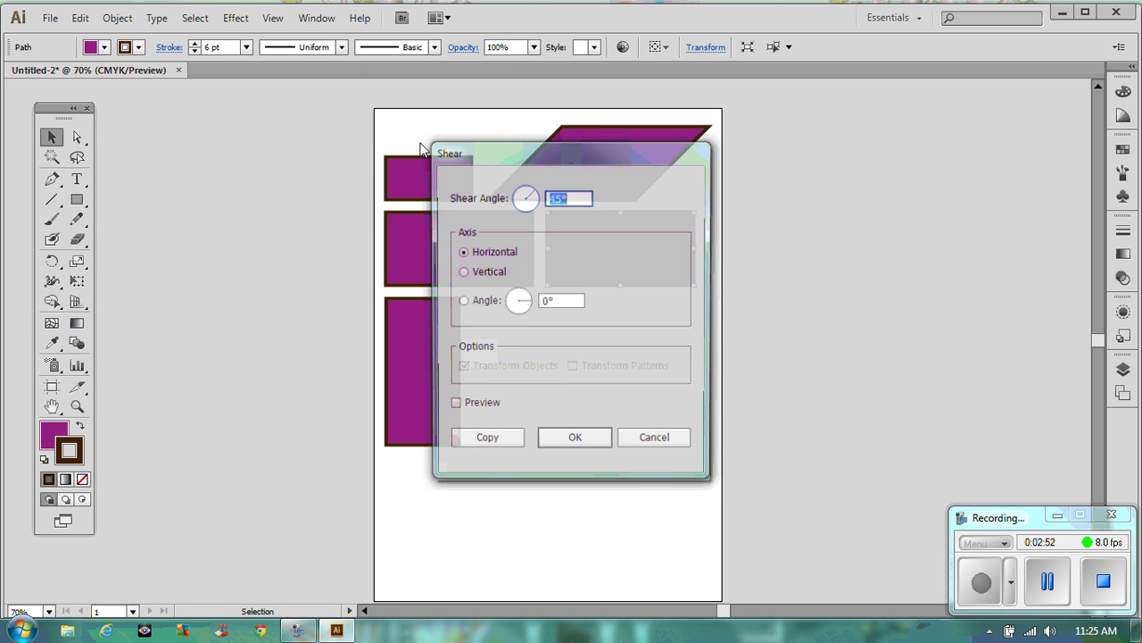
Apply a 45° shear on the vertical axis and move the resulting band below the parallelogram.
{"action": "left_click", "coordinate": [462, 273]}
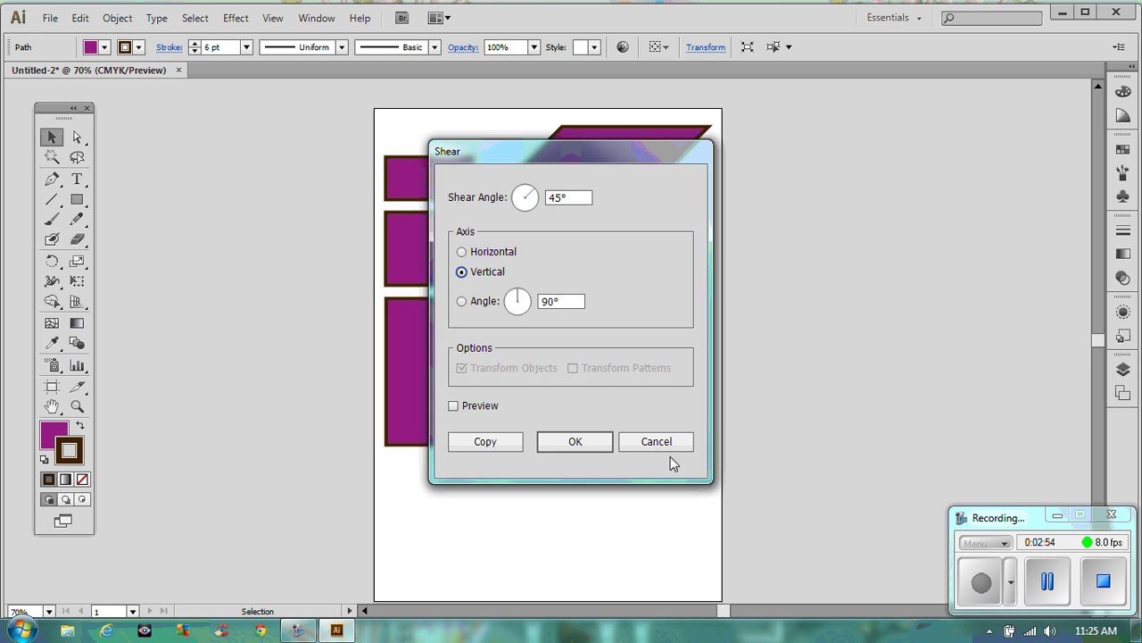
{"action": "left_click", "coordinate": [589, 441]}
{"action": "left_click_drag", "start_coordinate": [624, 249], "coordinate": [636, 308]}
{"action": "left_click", "coordinate": [530, 373]}
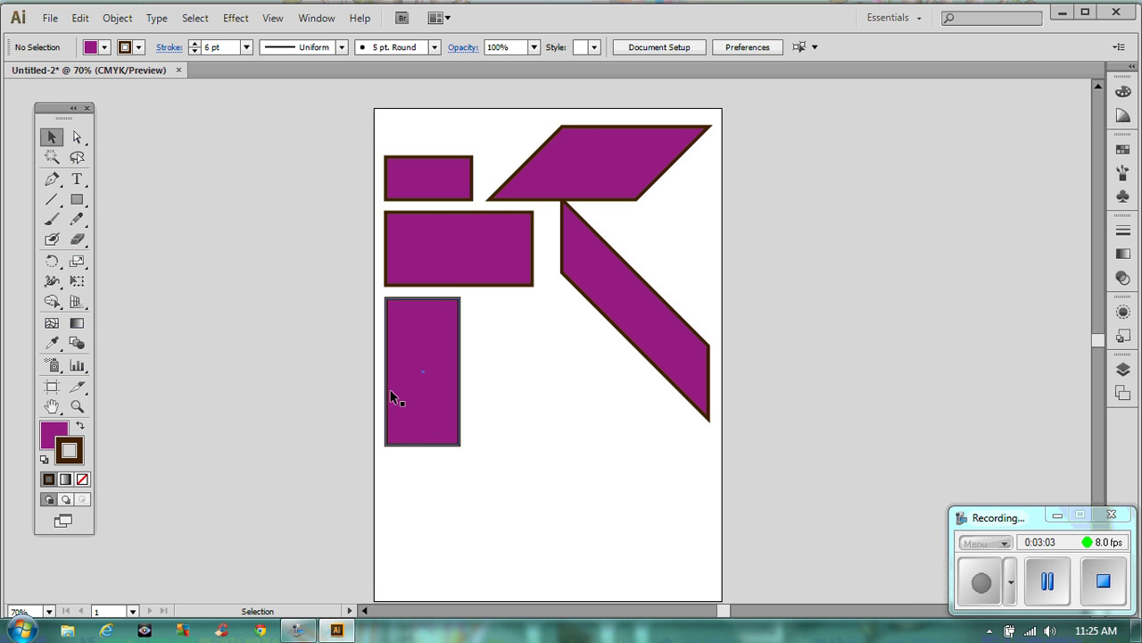
Pull the middle-left rectangle's right edge in to a near square, then move the diagonal band left.
{"action": "left_click", "coordinate": [460, 254]}
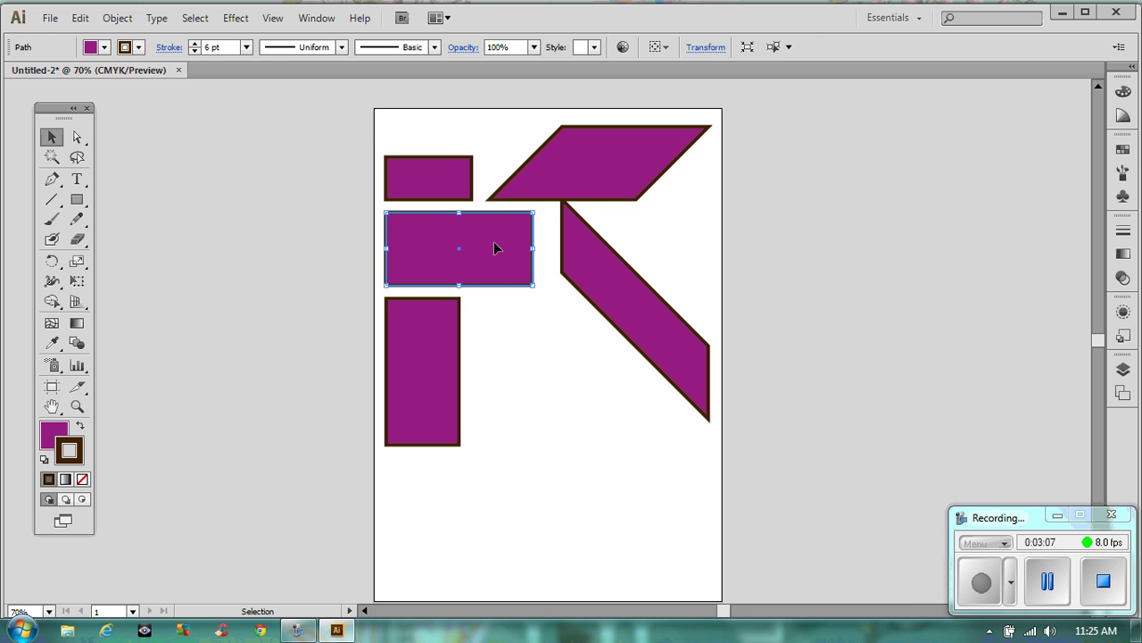
{"action": "left_click_drag", "start_coordinate": [532, 249], "coordinate": [460, 250]}
{"action": "left_click", "coordinate": [537, 298]}
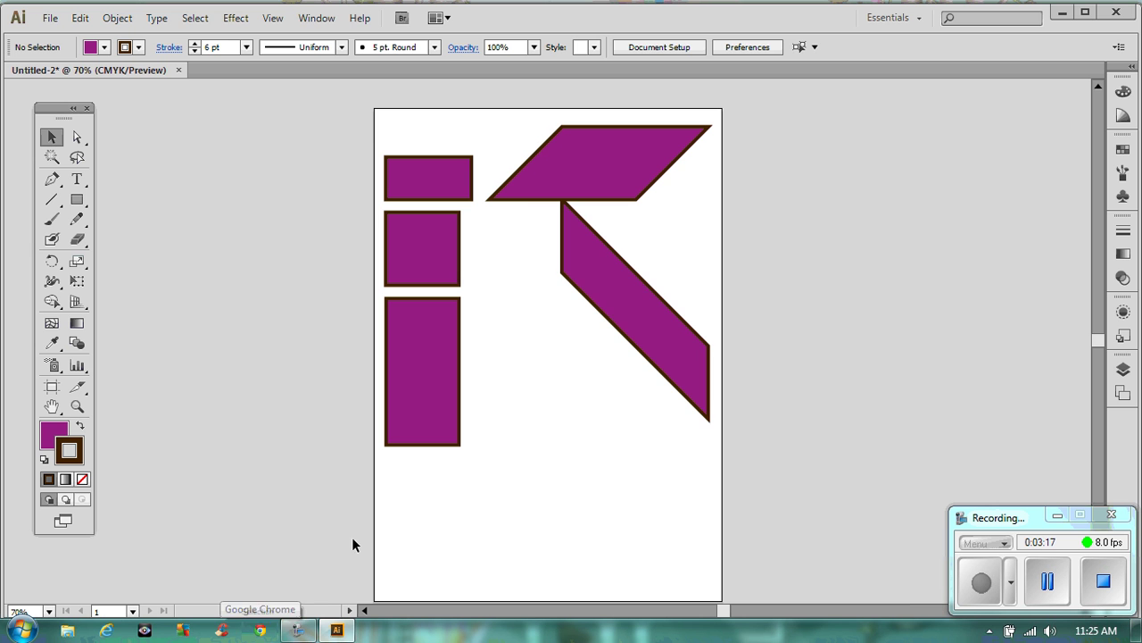
{"action": "left_click_drag", "start_coordinate": [623, 298], "coordinate": [552, 312]}
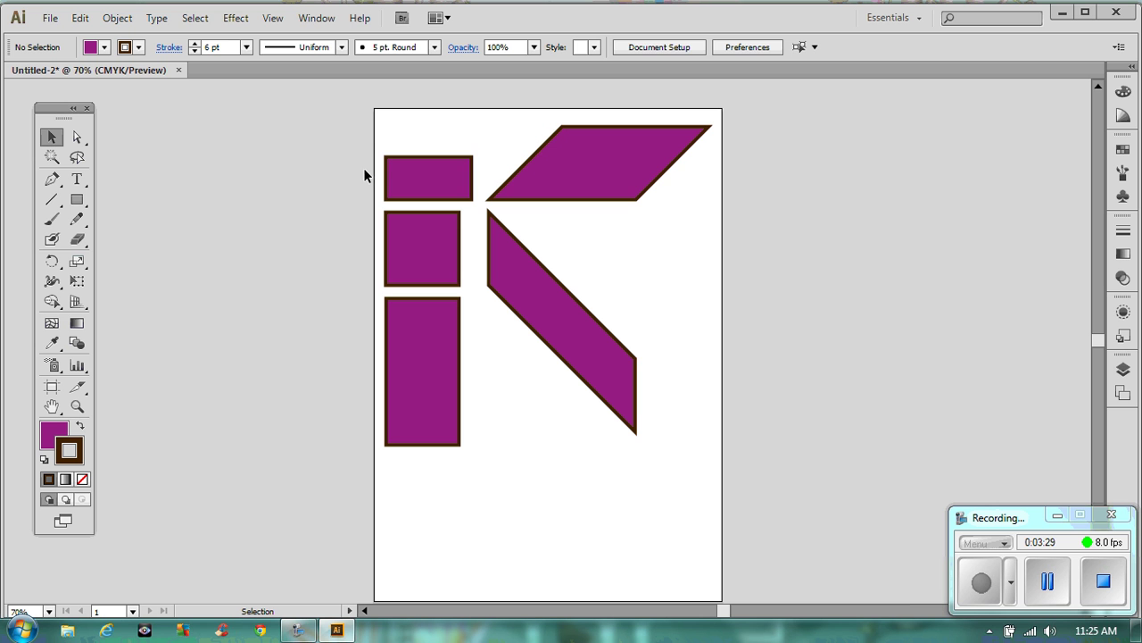
Move the top rectangle and square up together and shrink the square from its corner.
{"action": "left_click_drag", "start_coordinate": [400, 176], "coordinate": [400, 142]}
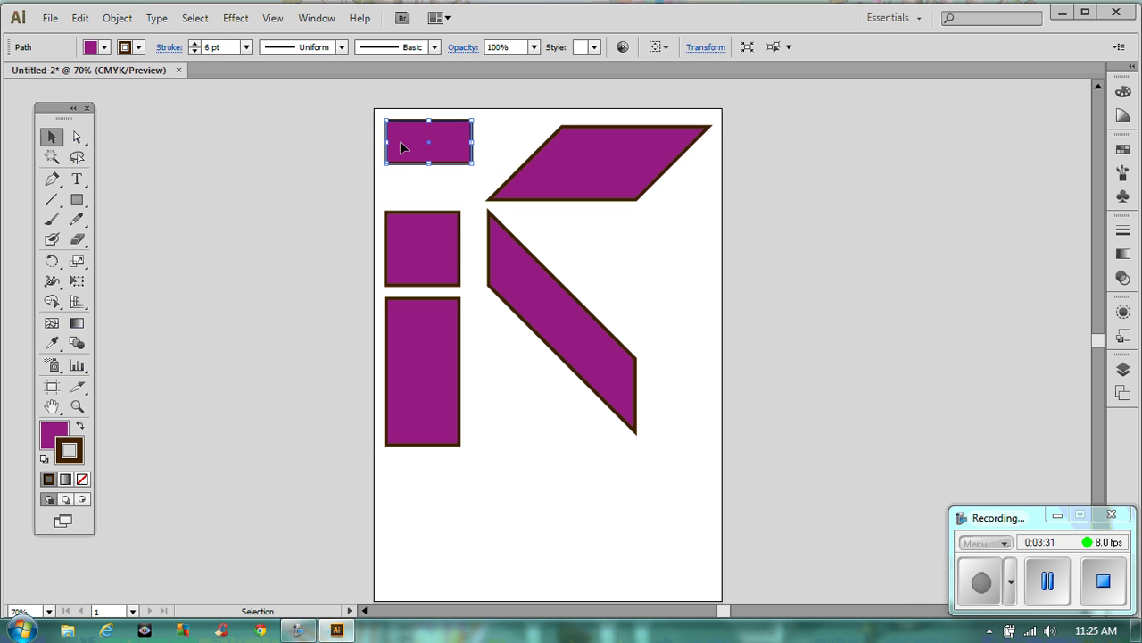
{"action": "left_click_drag", "start_coordinate": [408, 222], "coordinate": [408, 197]}
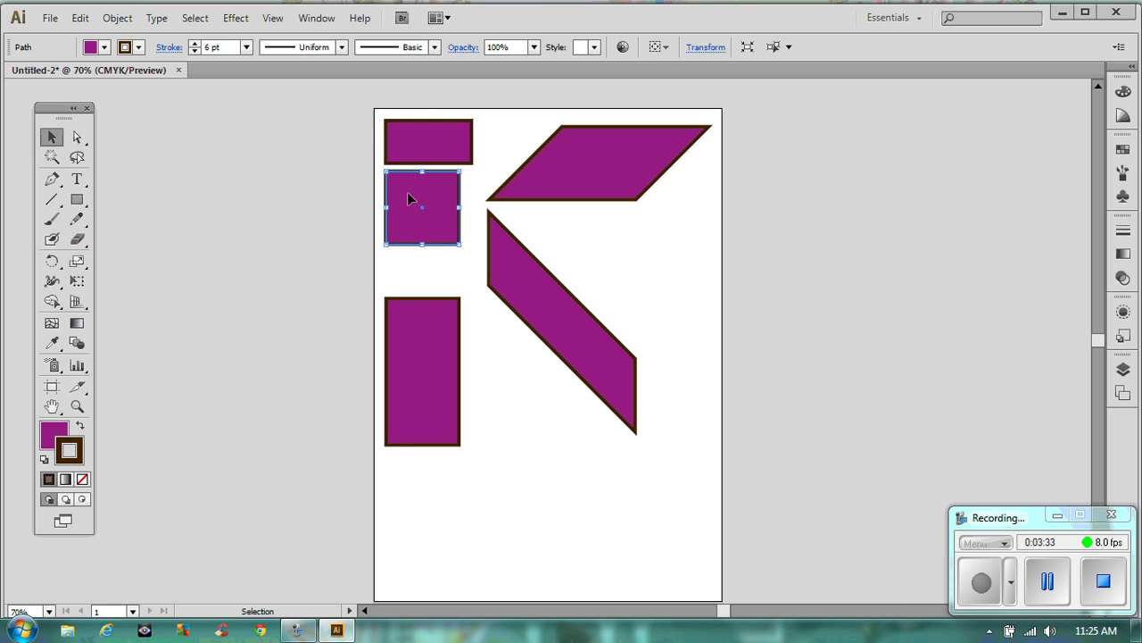
{"action": "left_click", "coordinate": [440, 337]}
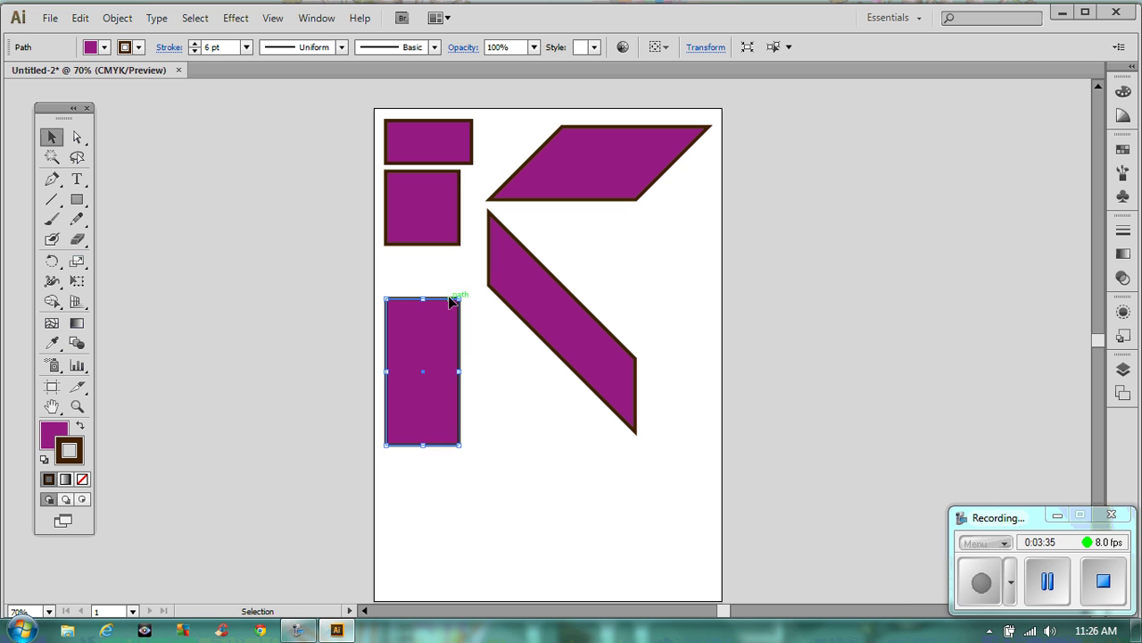
{"action": "left_click", "coordinate": [456, 243]}
{"action": "left_click_drag", "start_coordinate": [455, 243], "coordinate": [424, 210]}
Shrink the tall rectangle to about 45 by 87 and move it up under the square.
{"action": "left_click", "coordinate": [446, 339]}
{"action": "left_click_drag", "start_coordinate": [462, 300], "coordinate": [360, 59]}
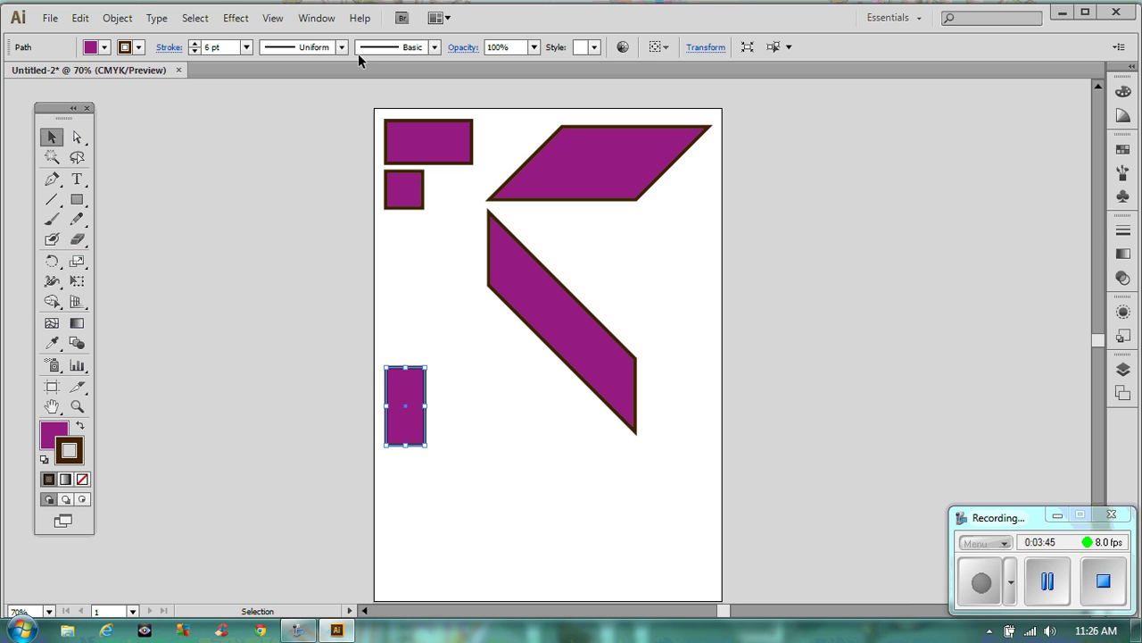
{"action": "left_click_drag", "start_coordinate": [406, 404], "coordinate": [409, 255]}
{"action": "left_click", "coordinate": [626, 159]}
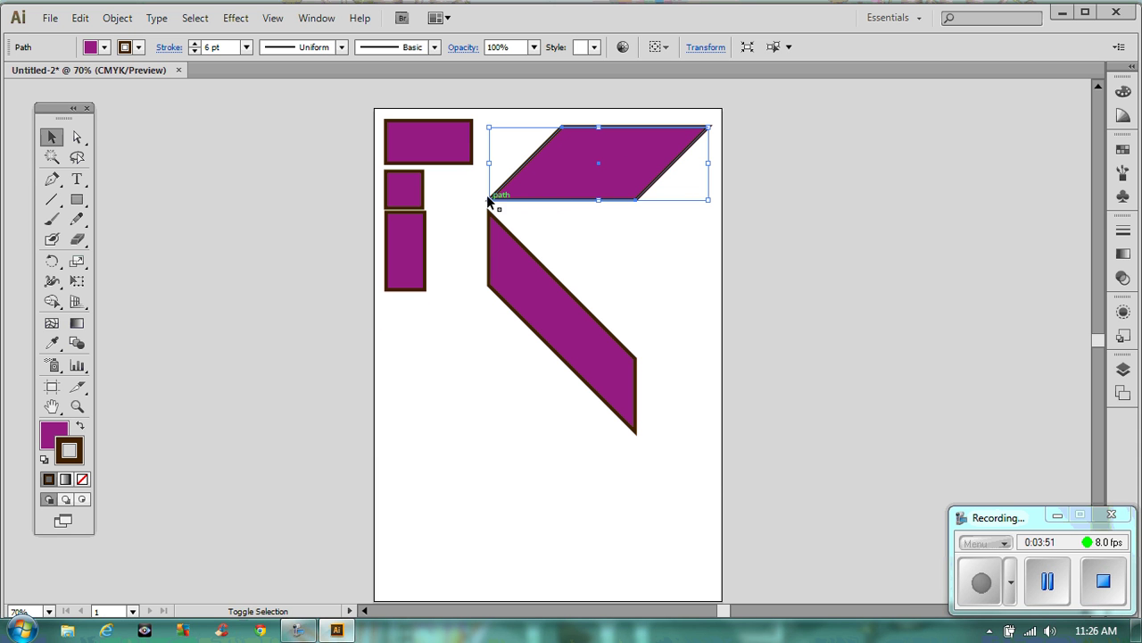
Scale down the parallelogram and diagonal band, placing them along the page's top row.
{"action": "left_click_drag", "start_coordinate": [488, 200], "coordinate": [609, 161]}
{"action": "left_click_drag", "start_coordinate": [681, 145], "coordinate": [548, 145]}
{"action": "left_click", "coordinate": [546, 279]}
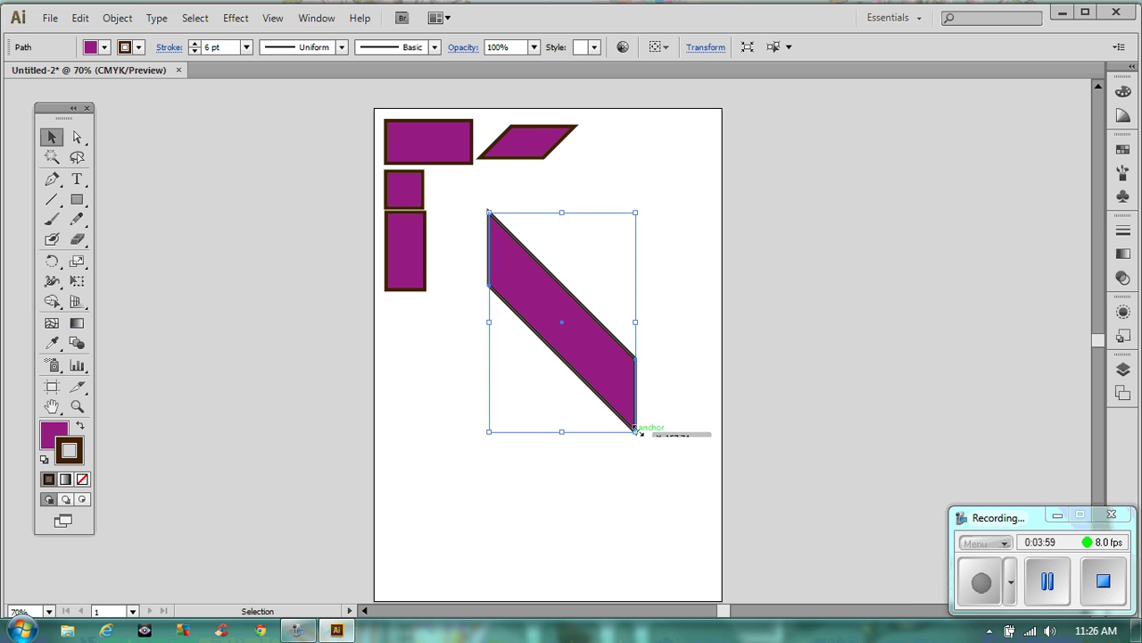
{"action": "left_click_drag", "start_coordinate": [634, 432], "coordinate": [539, 288]}
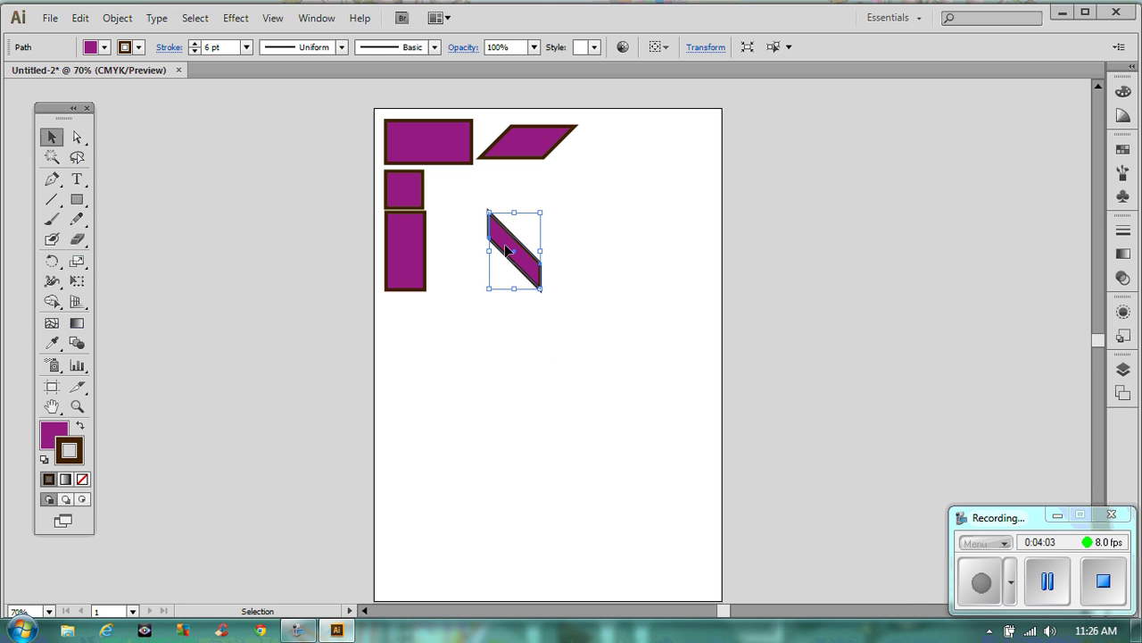
{"action": "left_click_drag", "start_coordinate": [510, 247], "coordinate": [676, 153]}
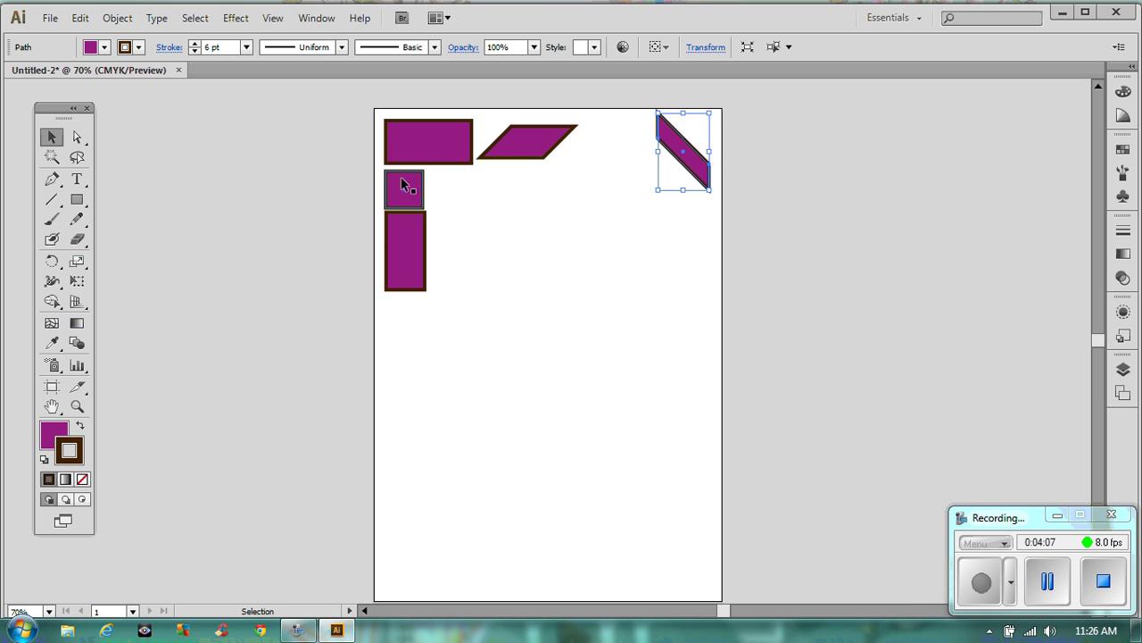
{"action": "left_click_drag", "start_coordinate": [407, 182], "coordinate": [629, 131]}
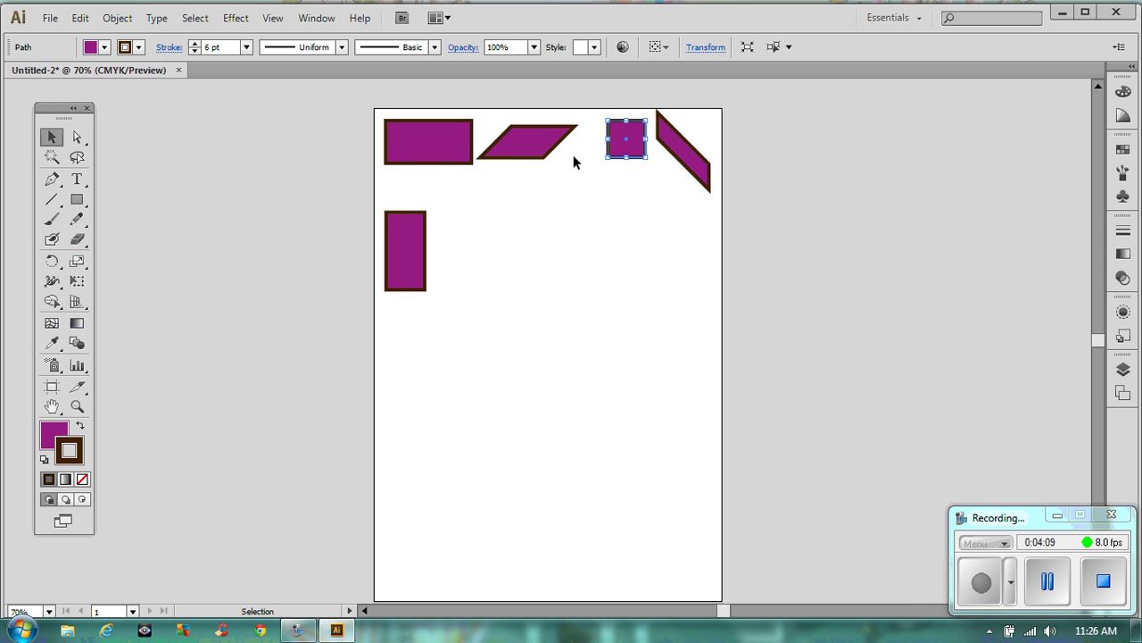
Align the tall rectangle under the wide one and tighten the square and band in the top row.
{"action": "left_click_drag", "start_coordinate": [417, 238], "coordinate": [417, 199]}
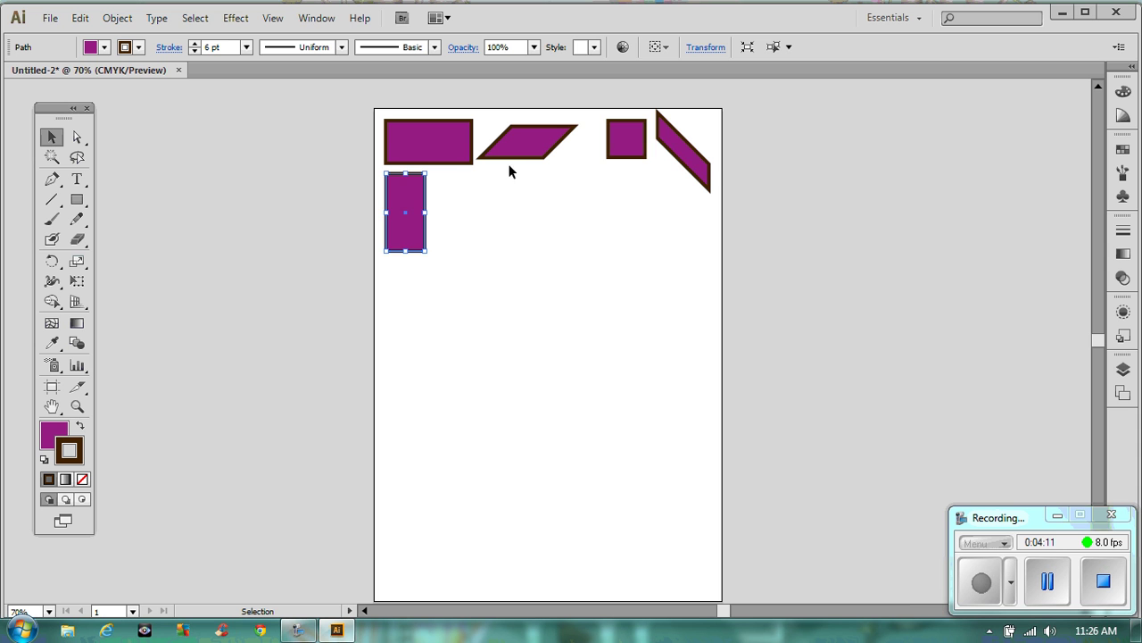
{"action": "left_click_drag", "start_coordinate": [627, 146], "coordinate": [608, 147]}
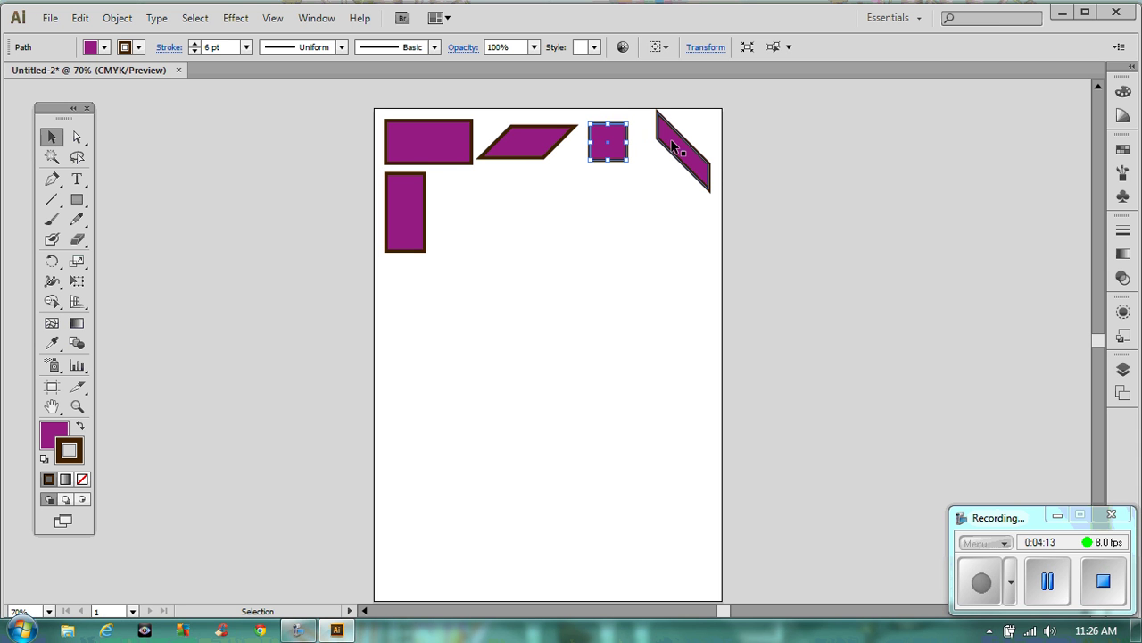
{"action": "left_click", "coordinate": [673, 143]}
{"action": "left_click_drag", "start_coordinate": [677, 144], "coordinate": [665, 145]}
{"action": "left_click", "coordinate": [607, 268]}
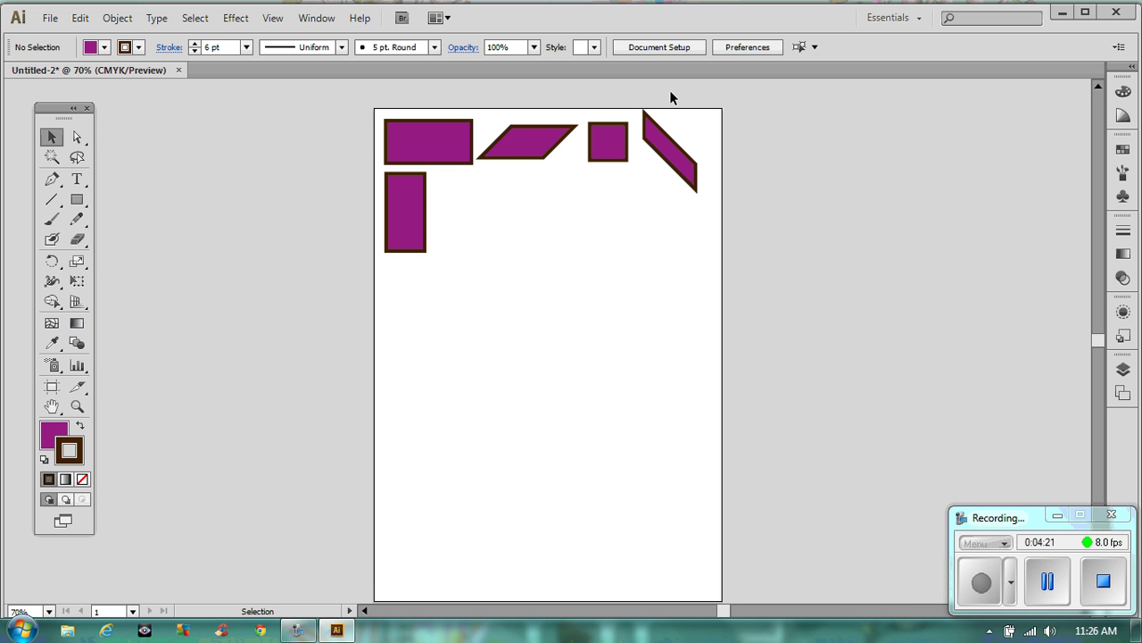
{"action": "left_click", "coordinate": [423, 143]}
Paste a copy of the top-left rectangle beside the tall rectangle.
{"action": "key", "text": "ctrl"}
{"action": "key", "text": "ctrl+v"}
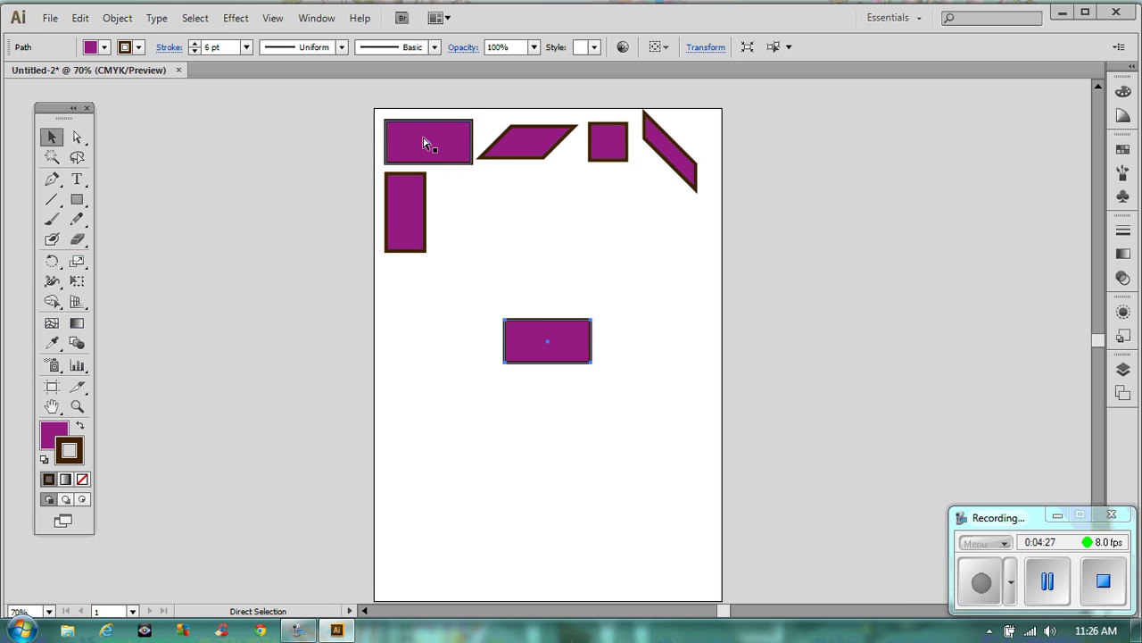
{"action": "left_click_drag", "start_coordinate": [551, 354], "coordinate": [500, 226]}
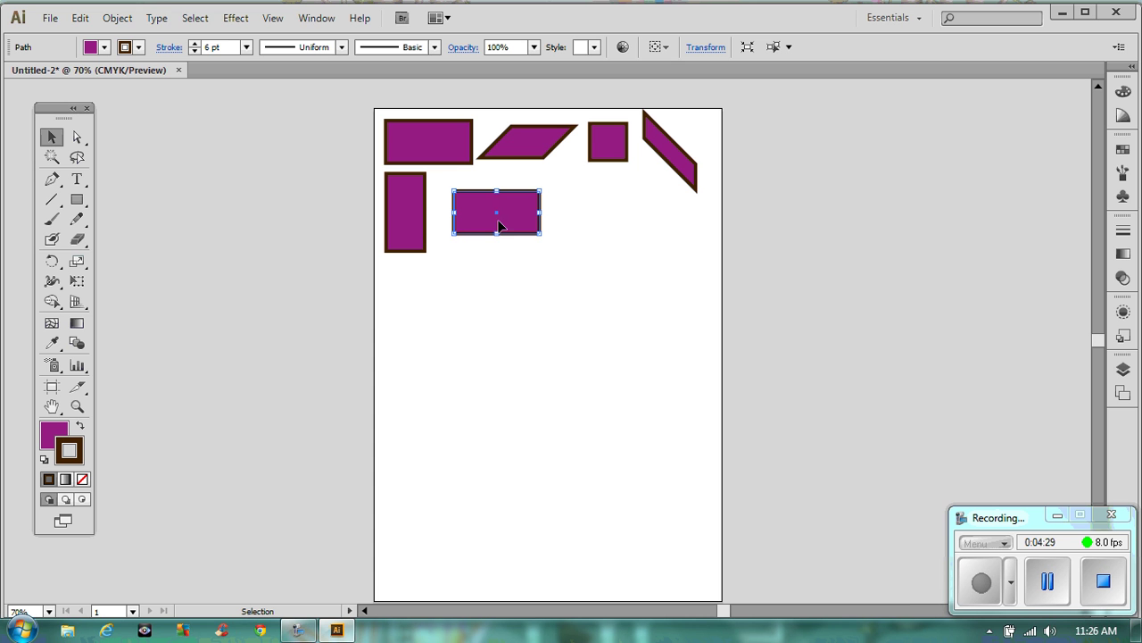
Scale the copy uniformly to 200% via Object > Transform > Scale, undoing a subsequent move.
{"action": "left_click", "coordinate": [116, 18]}
{"action": "mouse_move", "coordinate": [116, 38]}
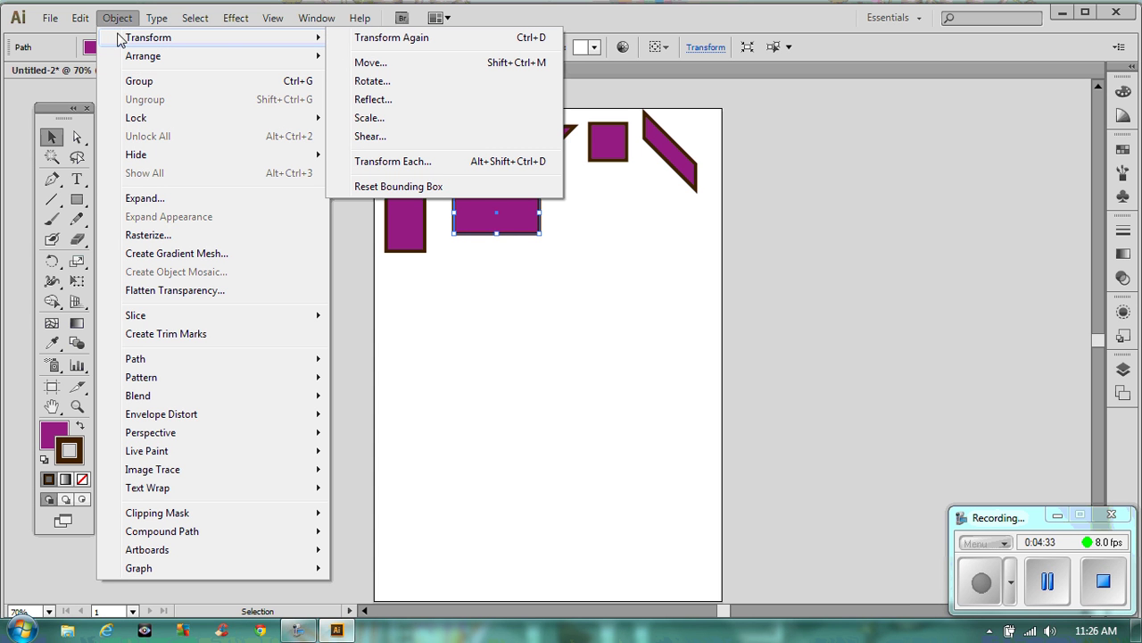
{"action": "left_click", "coordinate": [431, 119]}
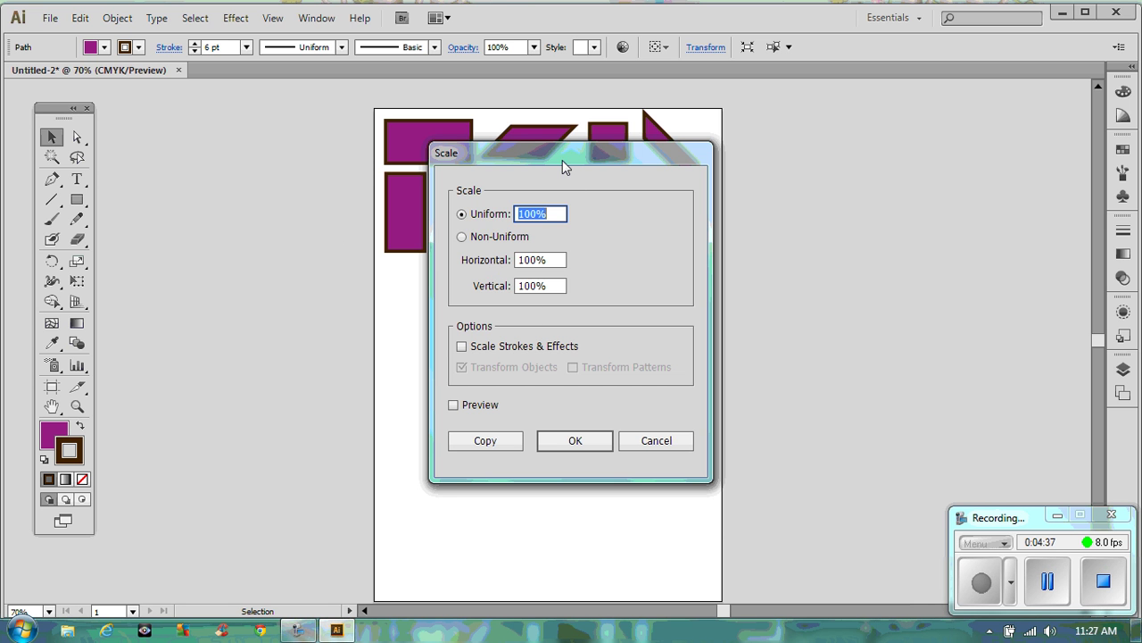
{"action": "left_click_drag", "start_coordinate": [563, 162], "coordinate": [821, 194]}
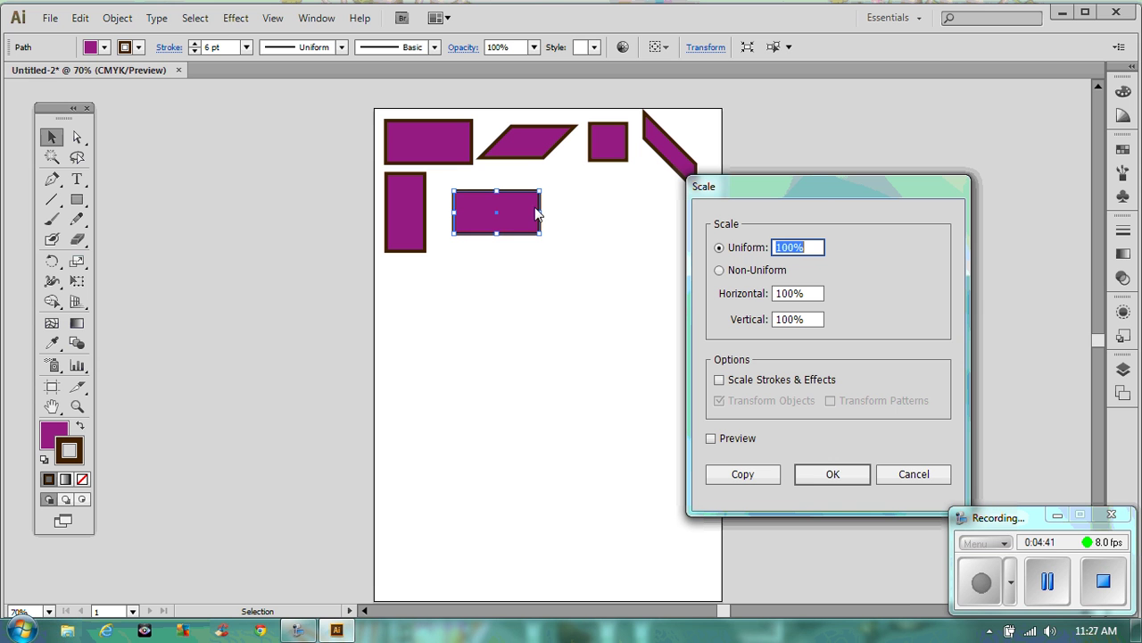
{"action": "left_click", "coordinate": [789, 248]}
{"action": "key", "text": "Return"}
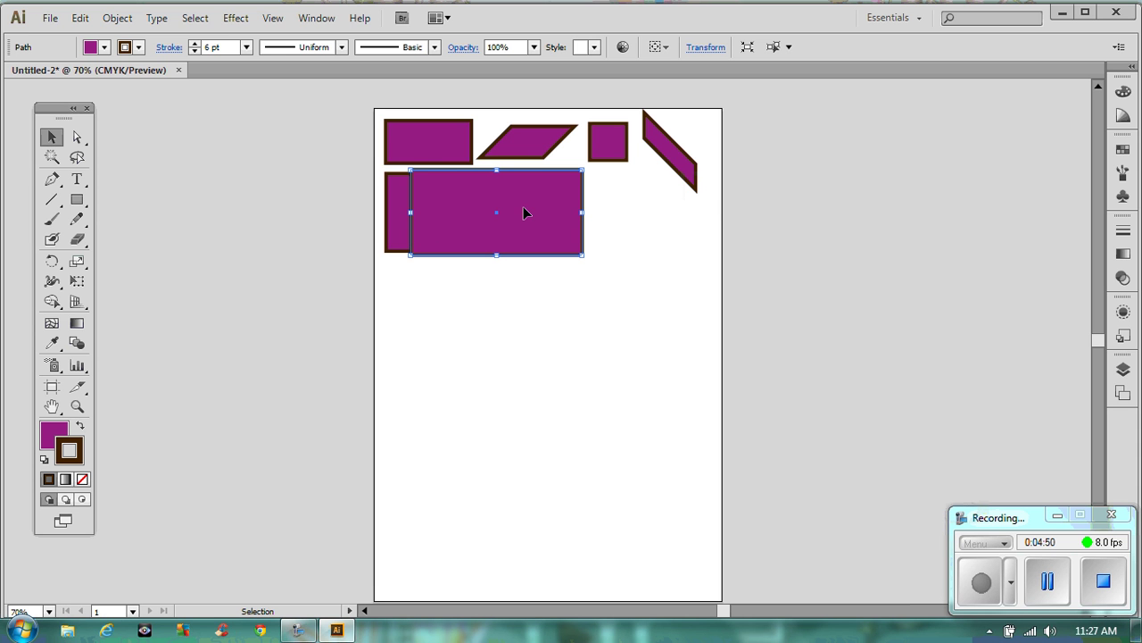
{"action": "left_click_drag", "start_coordinate": [520, 212], "coordinate": [581, 232]}
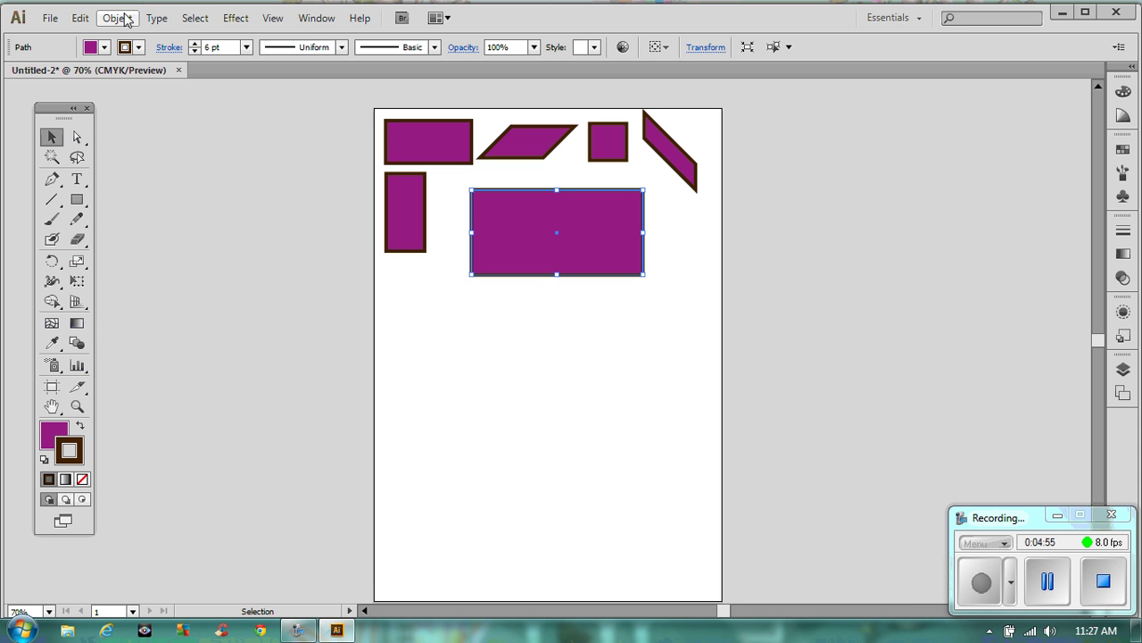
{"action": "key", "text": "ctrl+z"}
{"action": "key", "text": "ctrl+z"}
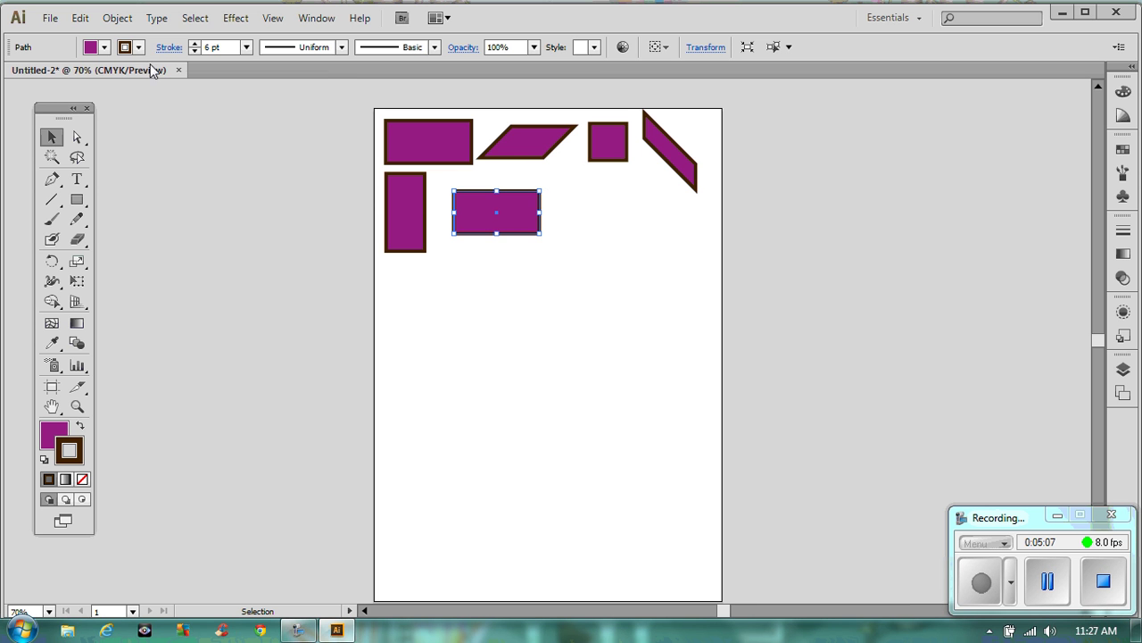
Scale the enlarged rectangle copy uniformly to 50% with Object > Transform > Scale.
{"action": "left_click", "coordinate": [117, 17]}
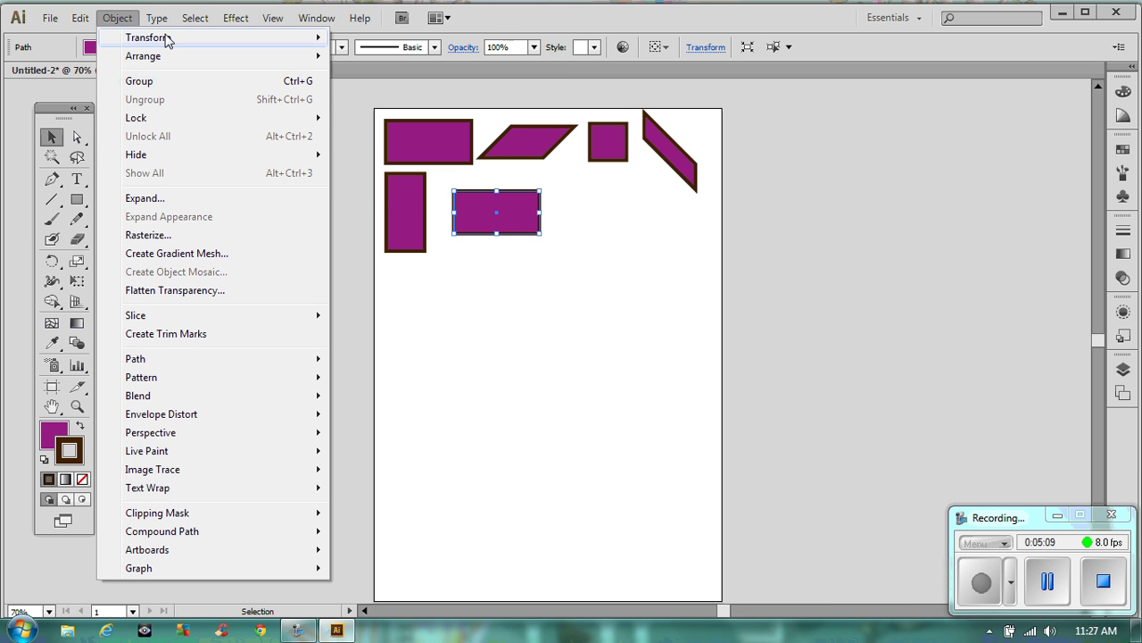
{"action": "mouse_move", "coordinate": [164, 40]}
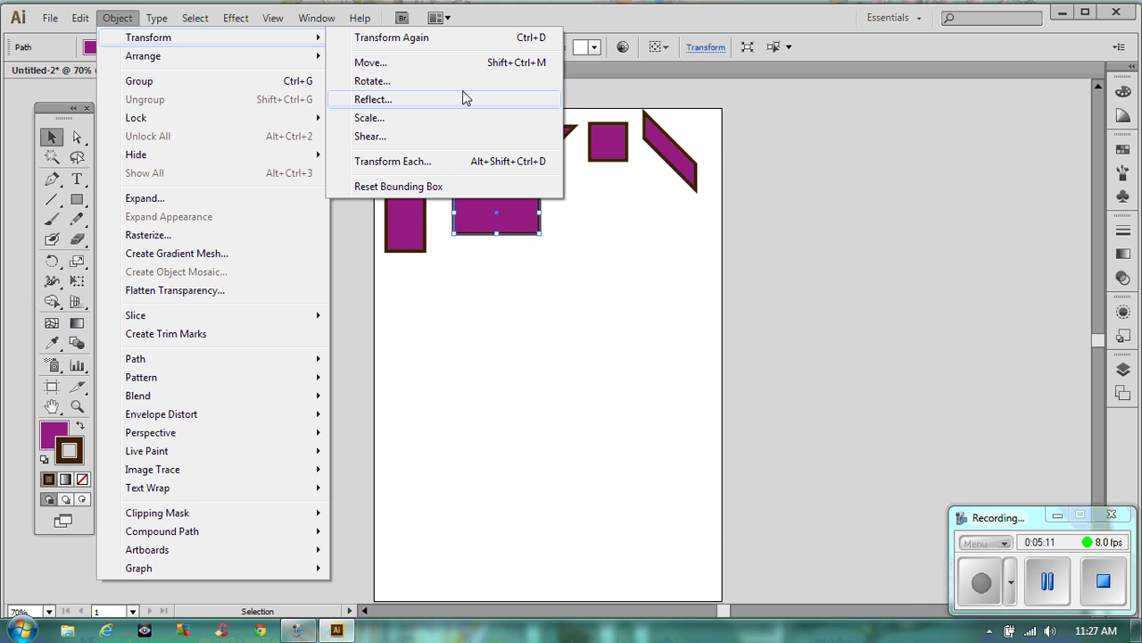
{"action": "left_click", "coordinate": [462, 127]}
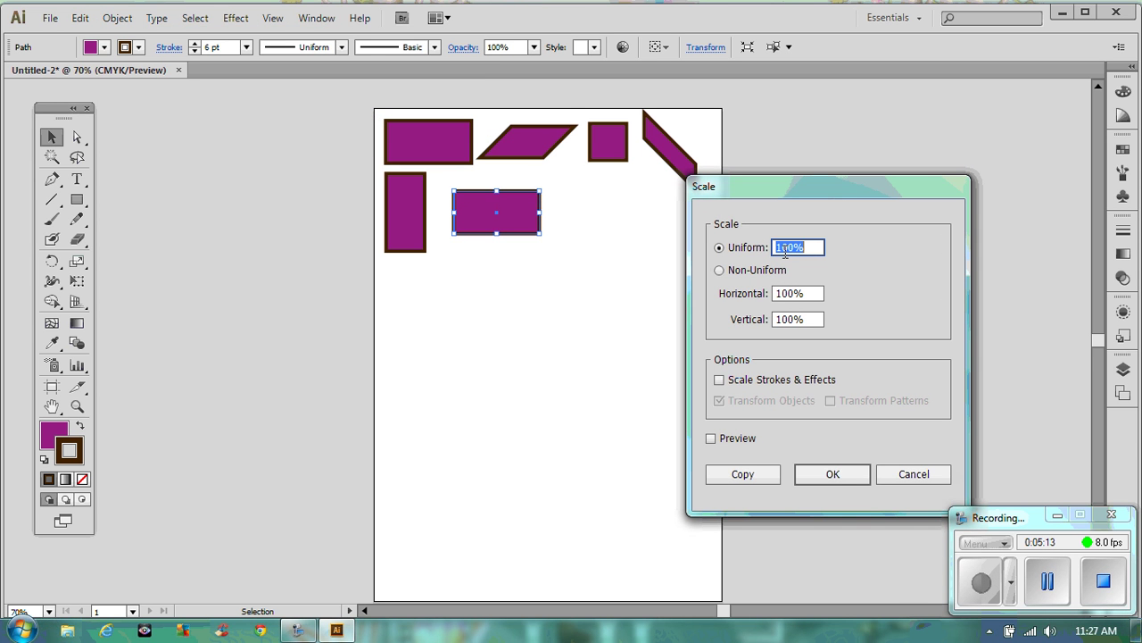
{"action": "type", "text": "50"}
{"action": "key", "text": "Return"}
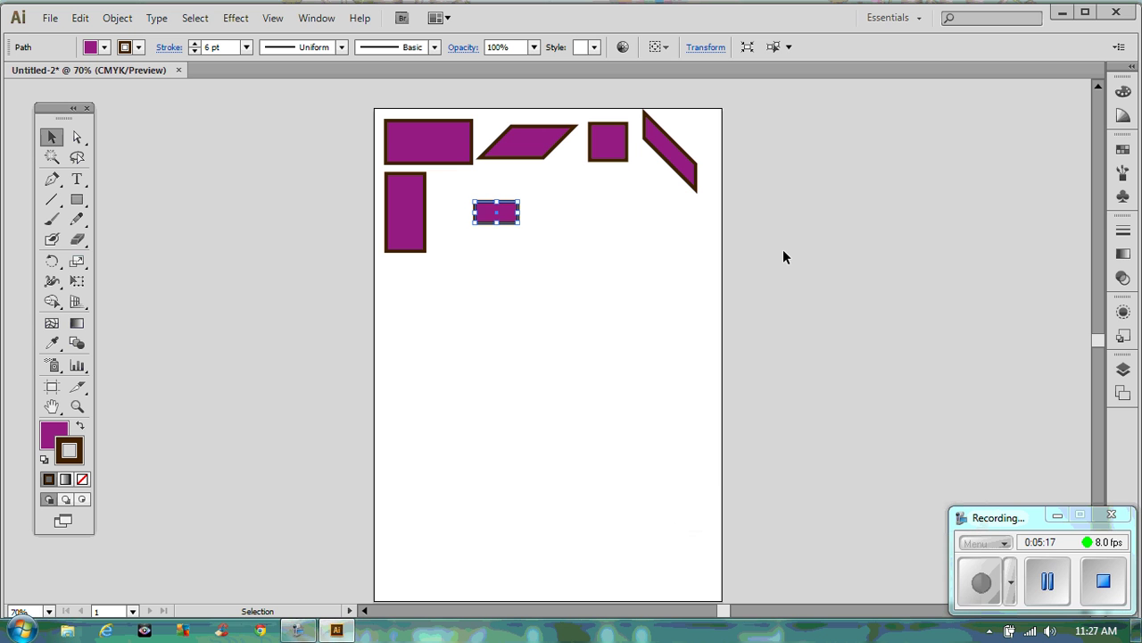
Shift the half-size rectangle right and paste a second copy beside it.
{"action": "left_click_drag", "start_coordinate": [496, 214], "coordinate": [662, 228]}
{"action": "key", "text": "a"}
{"action": "key", "text": "ctrl+v"}
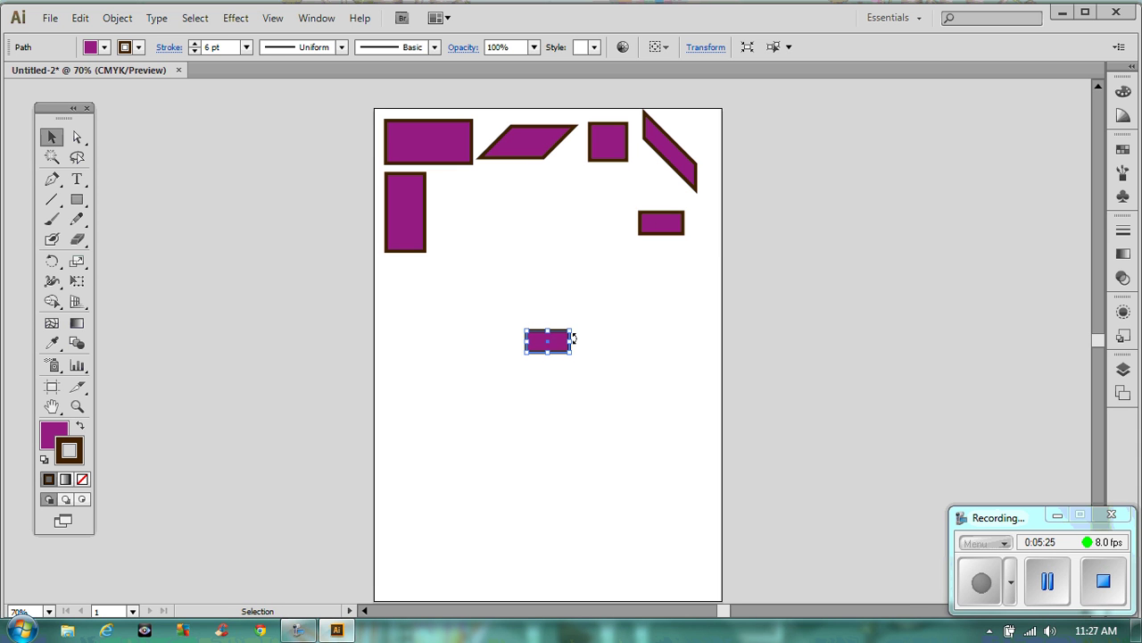
{"action": "left_click_drag", "start_coordinate": [547, 341], "coordinate": [595, 223]}
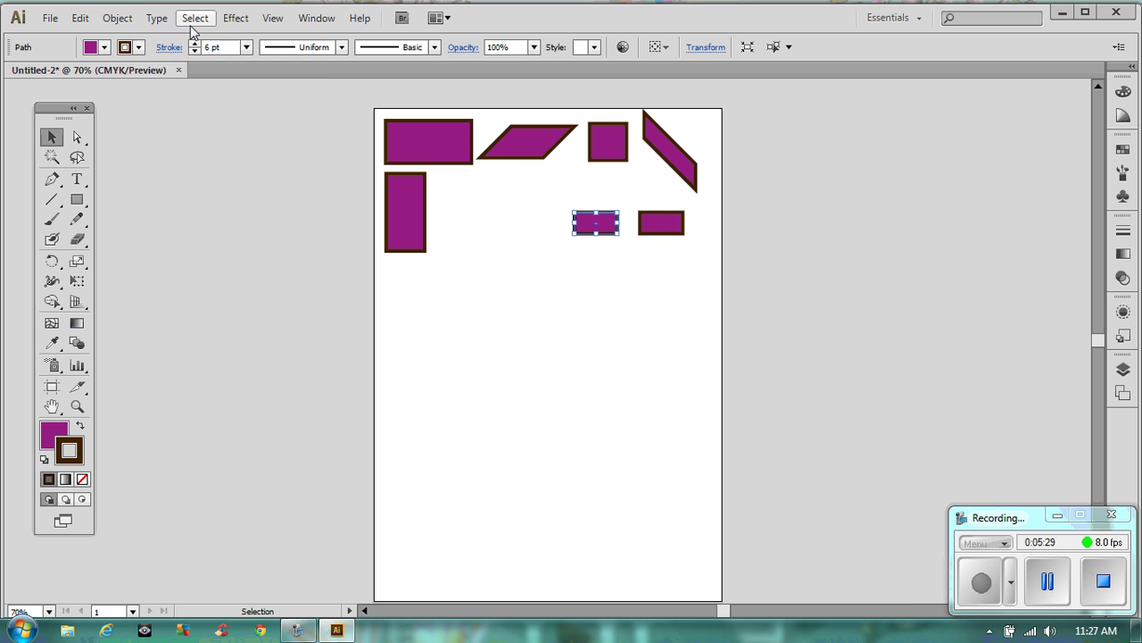
{"action": "left_click", "coordinate": [119, 19]}
{"action": "mouse_move", "coordinate": [182, 48]}
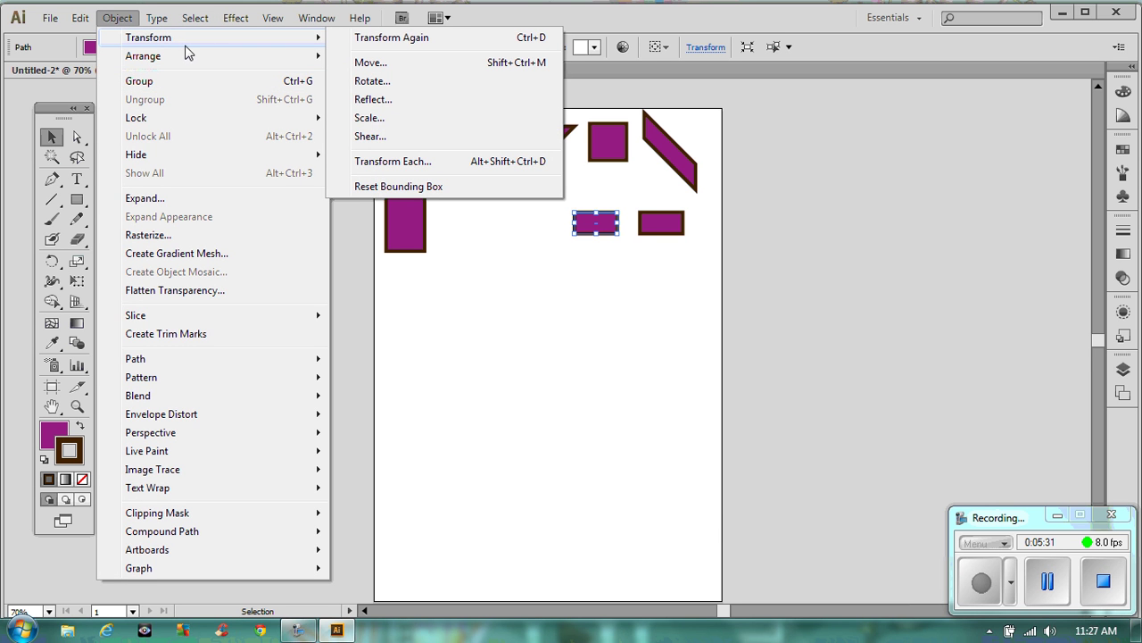
{"action": "left_click", "coordinate": [416, 118]}
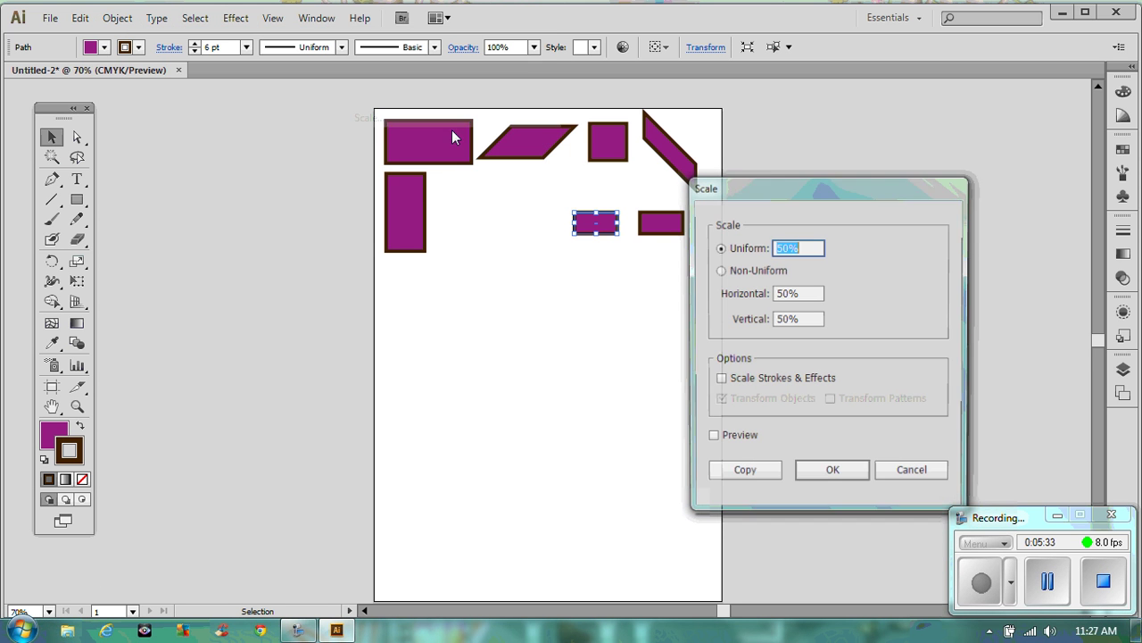
{"action": "key", "text": "BackSpace"}
{"action": "type", "text": "100"}
{"action": "key", "text": "Return"}
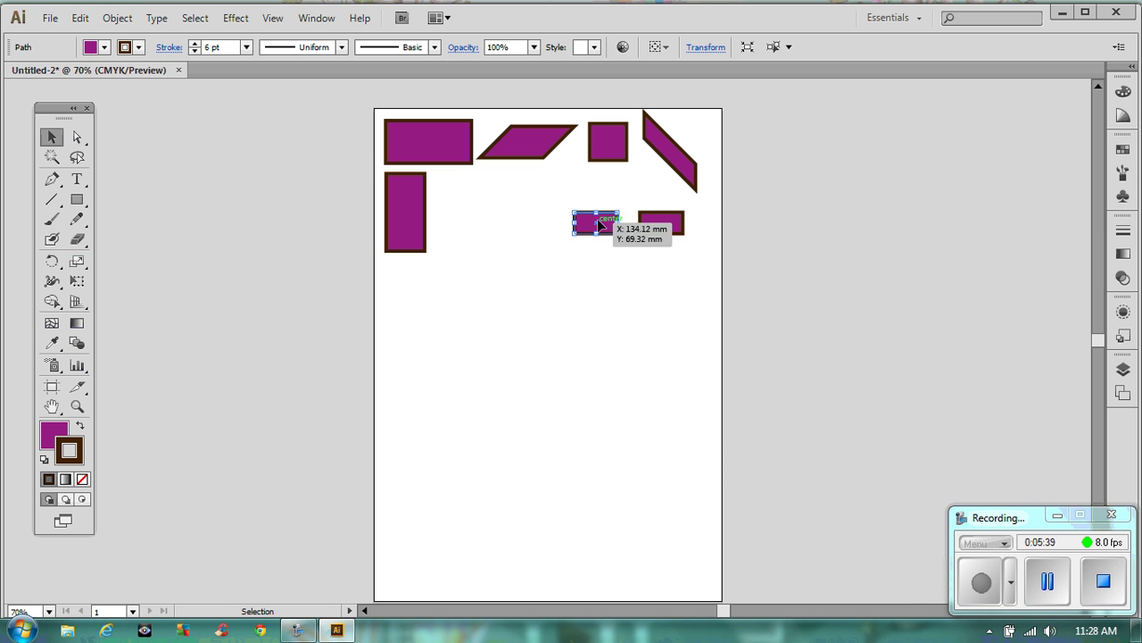
Scale one small rectangle uniformly to 200%.
{"action": "left_click", "coordinate": [115, 19]}
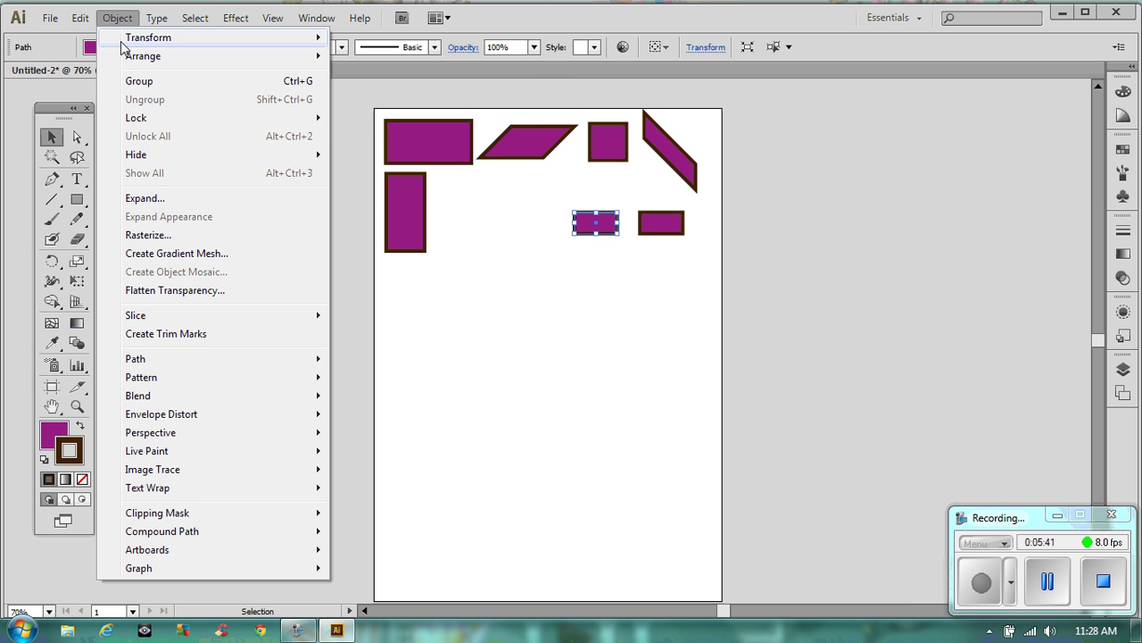
{"action": "mouse_move", "coordinate": [149, 41]}
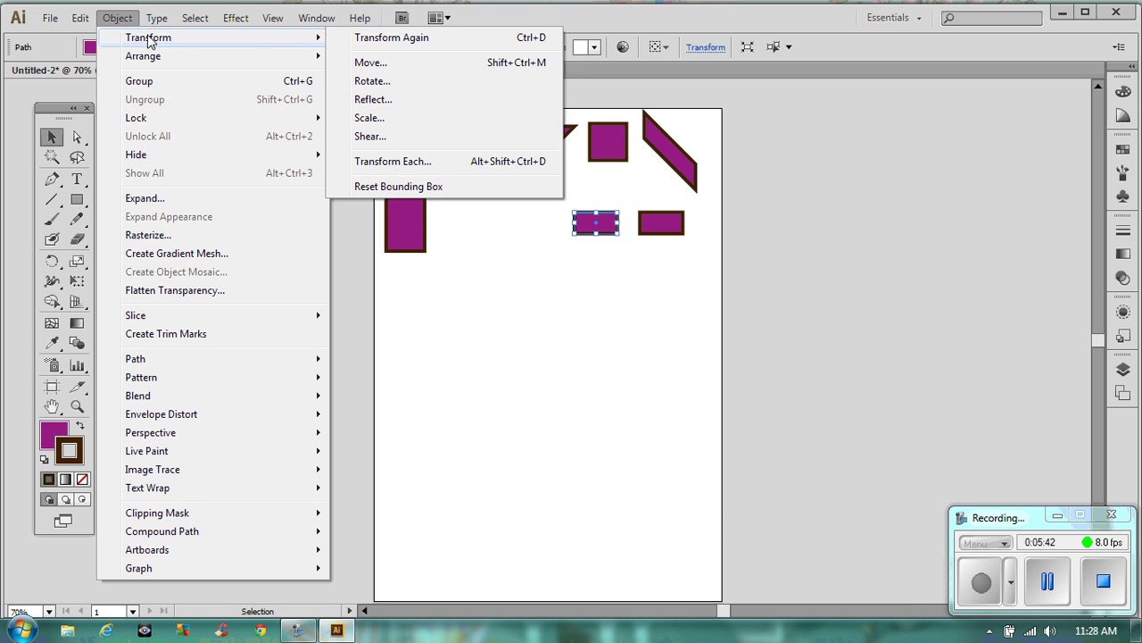
{"action": "left_click", "coordinate": [458, 118]}
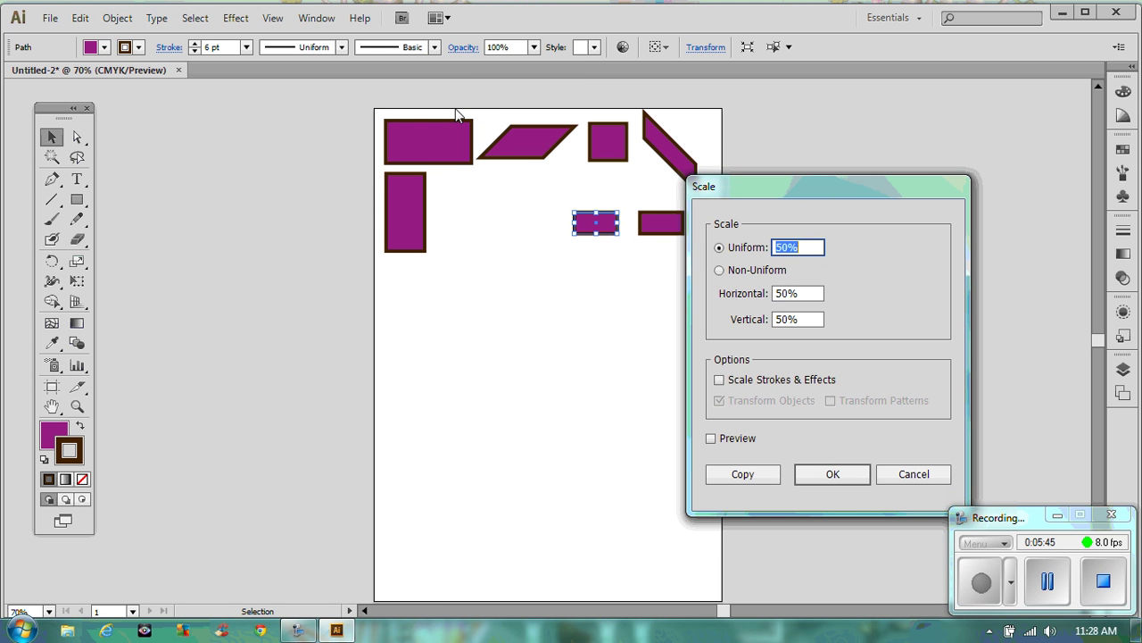
{"action": "type", "text": "200"}
{"action": "key", "text": "Return"}
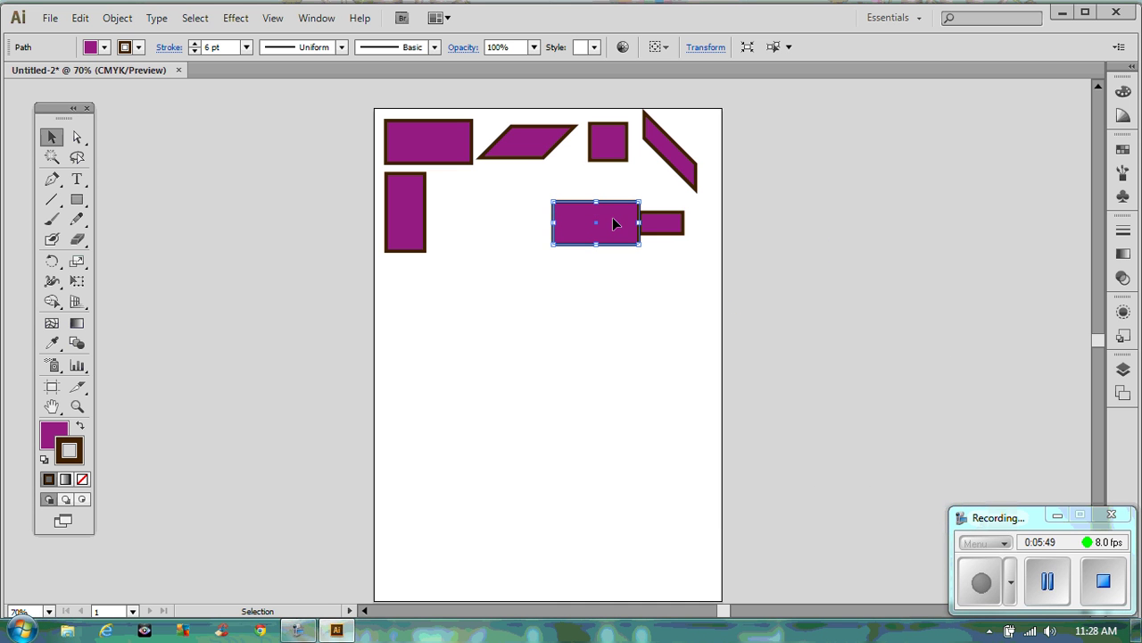
Move the enlarged rectangle beside the tall one and centre the small rectangle over it.
{"action": "left_click_drag", "start_coordinate": [592, 220], "coordinate": [495, 219]}
{"action": "left_click_drag", "start_coordinate": [679, 222], "coordinate": [495, 227]}
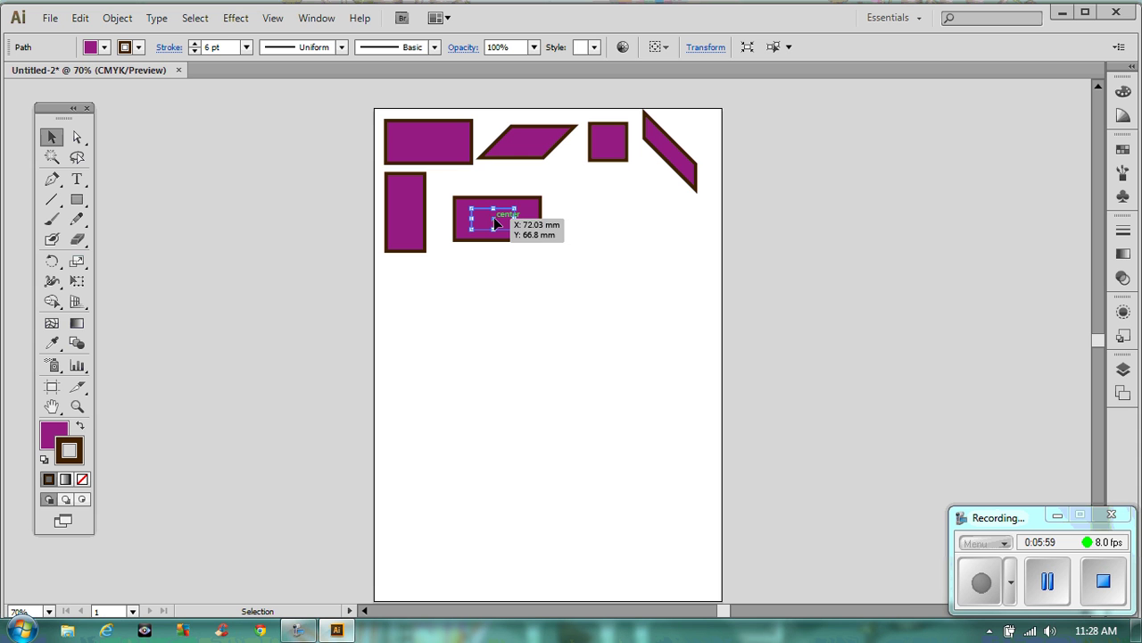
{"action": "left_click_drag", "start_coordinate": [494, 217], "coordinate": [497, 217]}
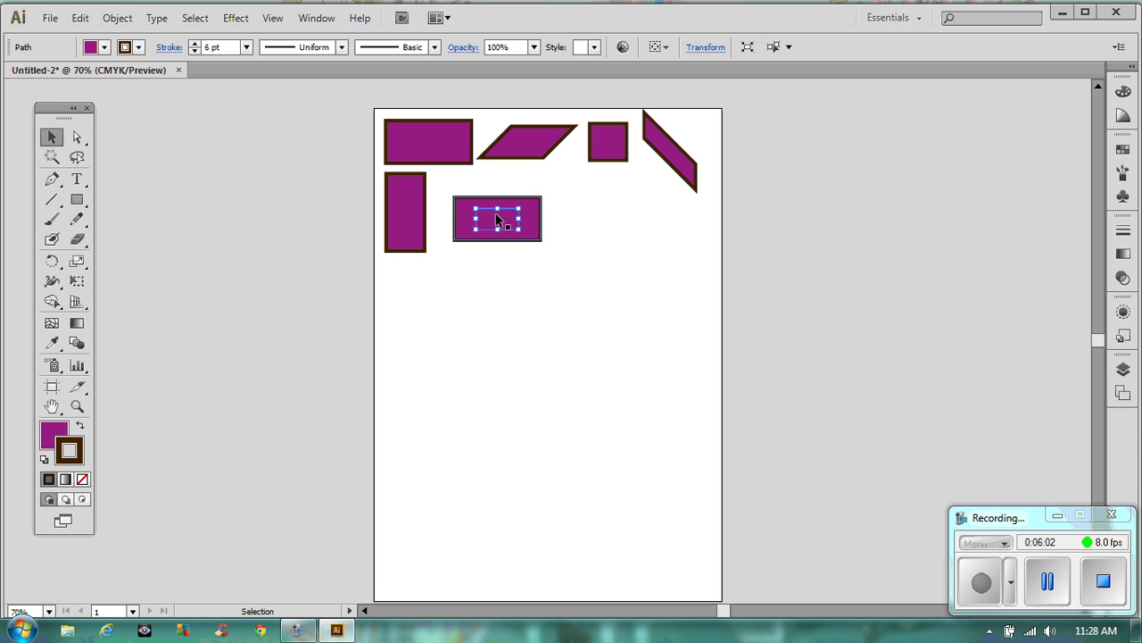
{"action": "left_click", "coordinate": [499, 288]}
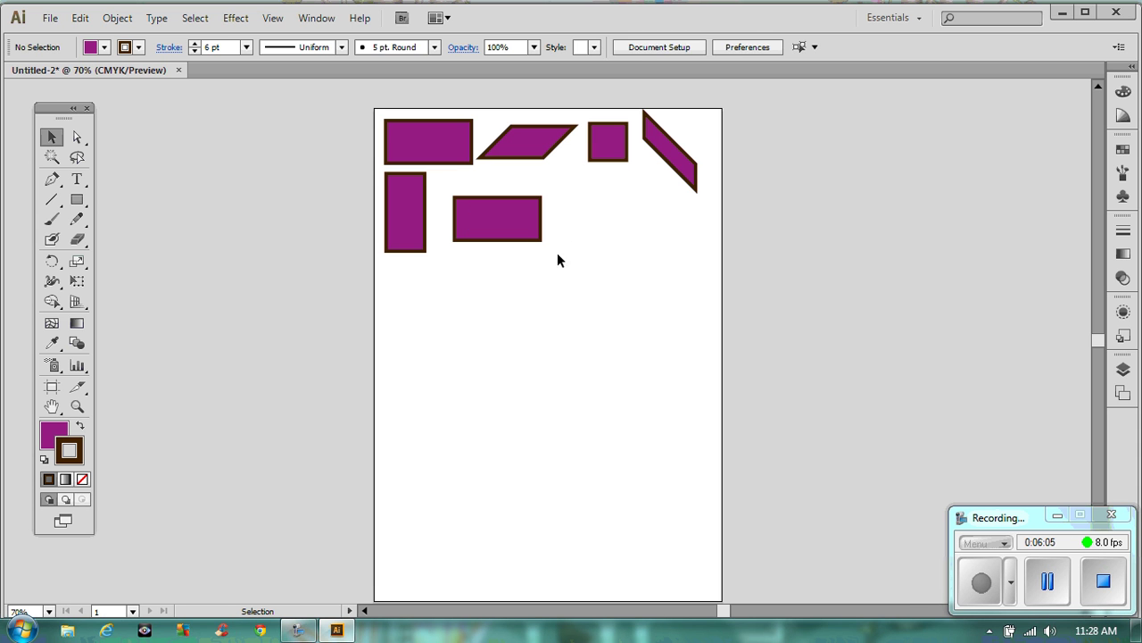
{"action": "left_click", "coordinate": [505, 196]}
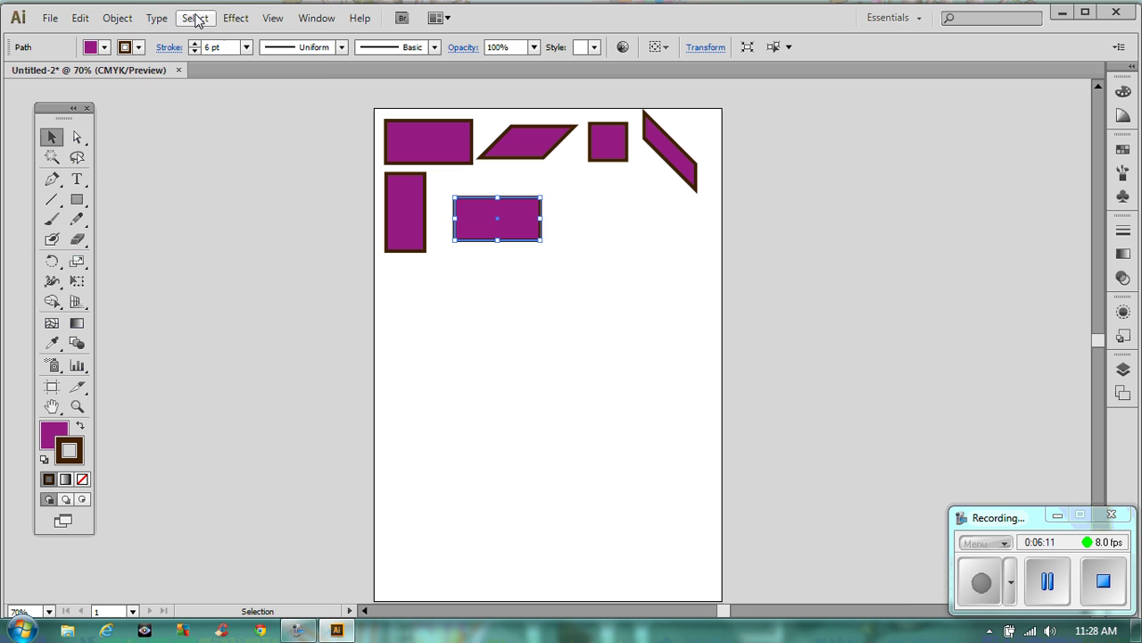
Send the wider purple rectangle to back so the smaller one appears nested inside.
{"action": "left_click", "coordinate": [117, 18]}
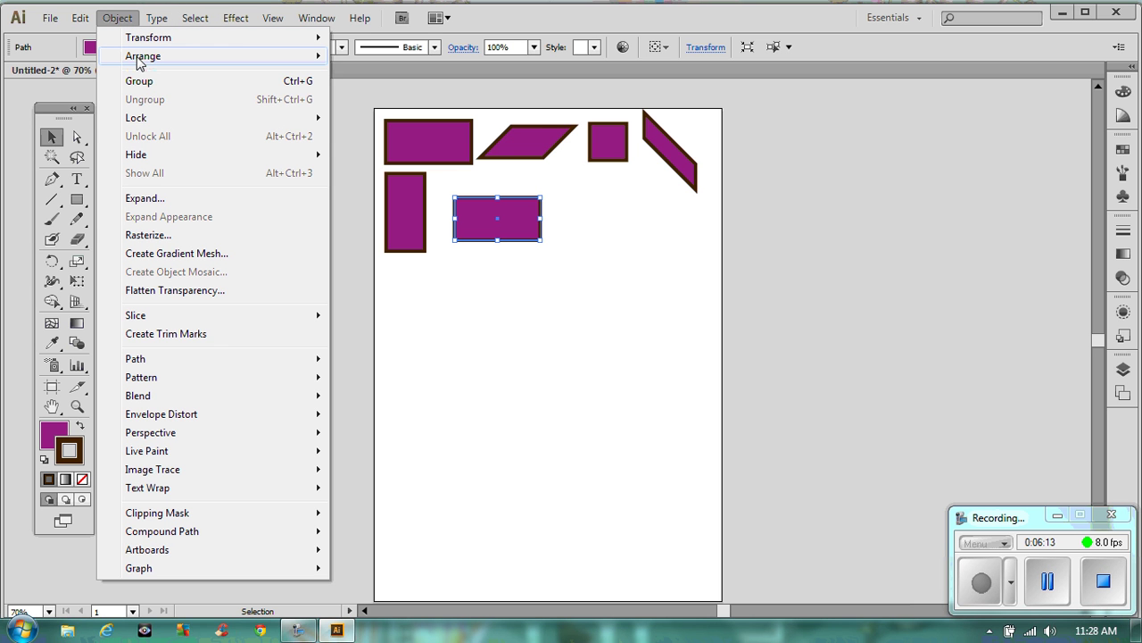
{"action": "mouse_move", "coordinate": [138, 59]}
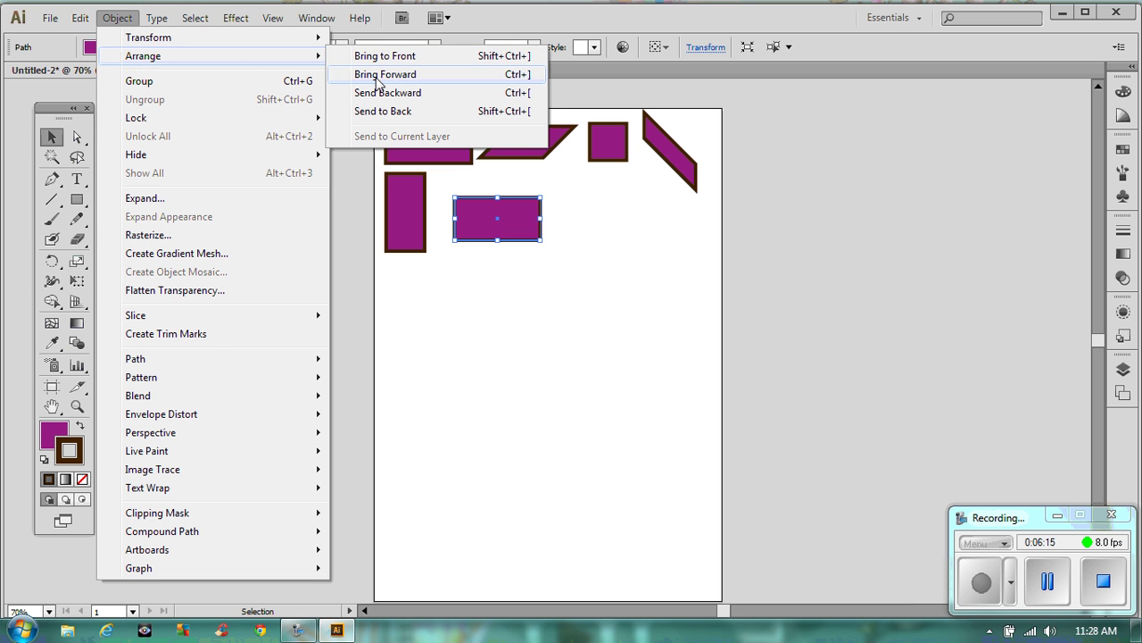
{"action": "left_click", "coordinate": [383, 112]}
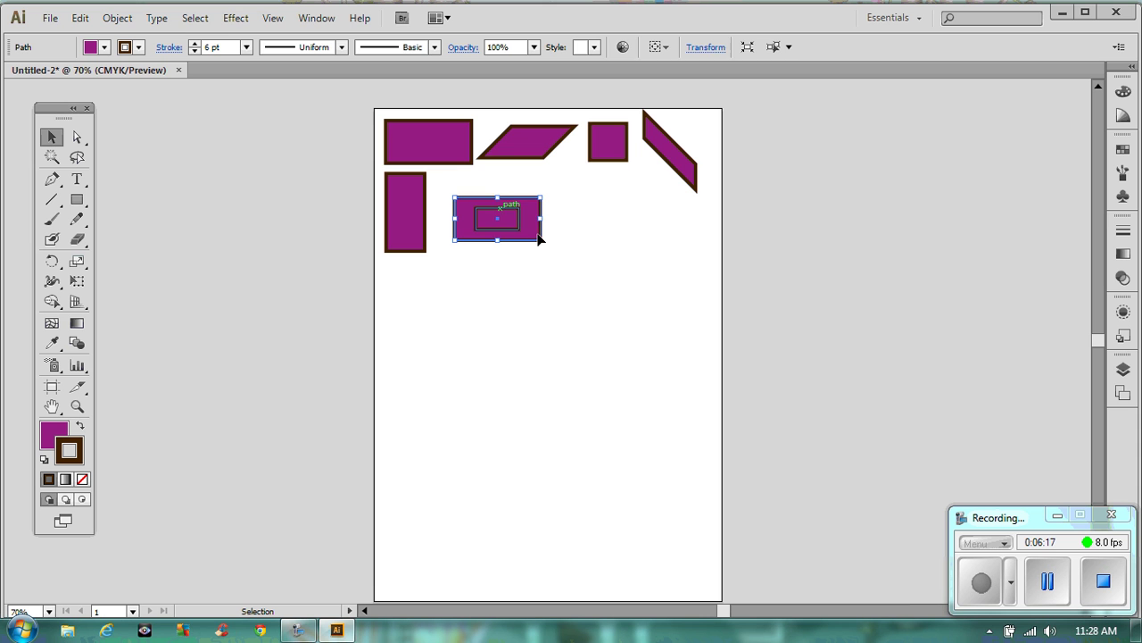
{"action": "left_click", "coordinate": [540, 289]}
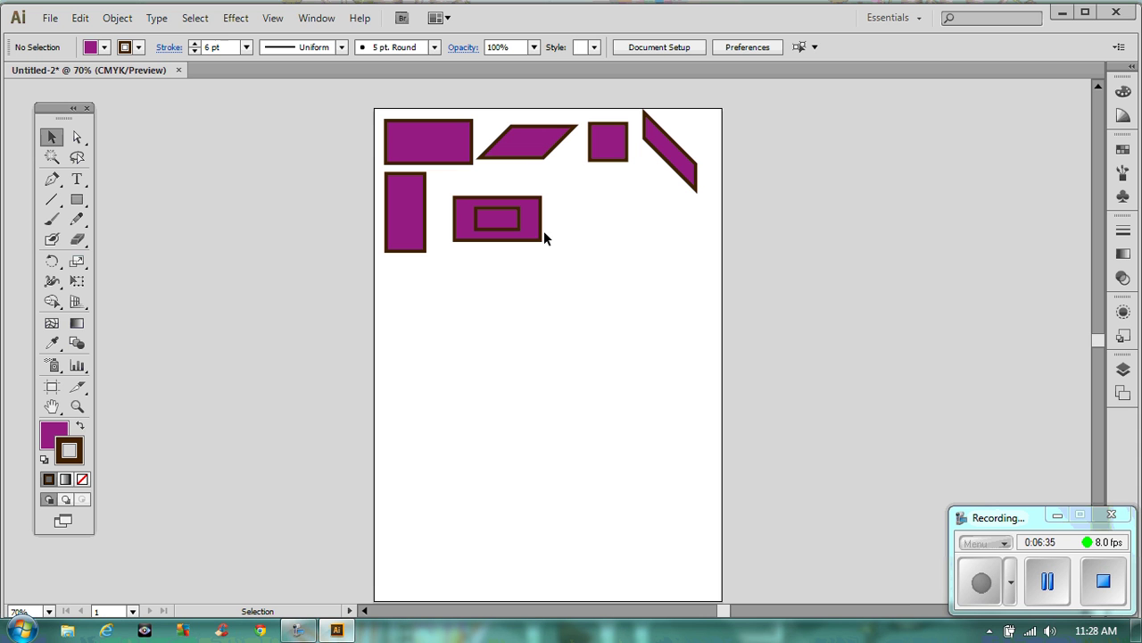
Restore the default white fill and black stroke and bring up the Rectangle dialog.
{"action": "left_click", "coordinate": [46, 456]}
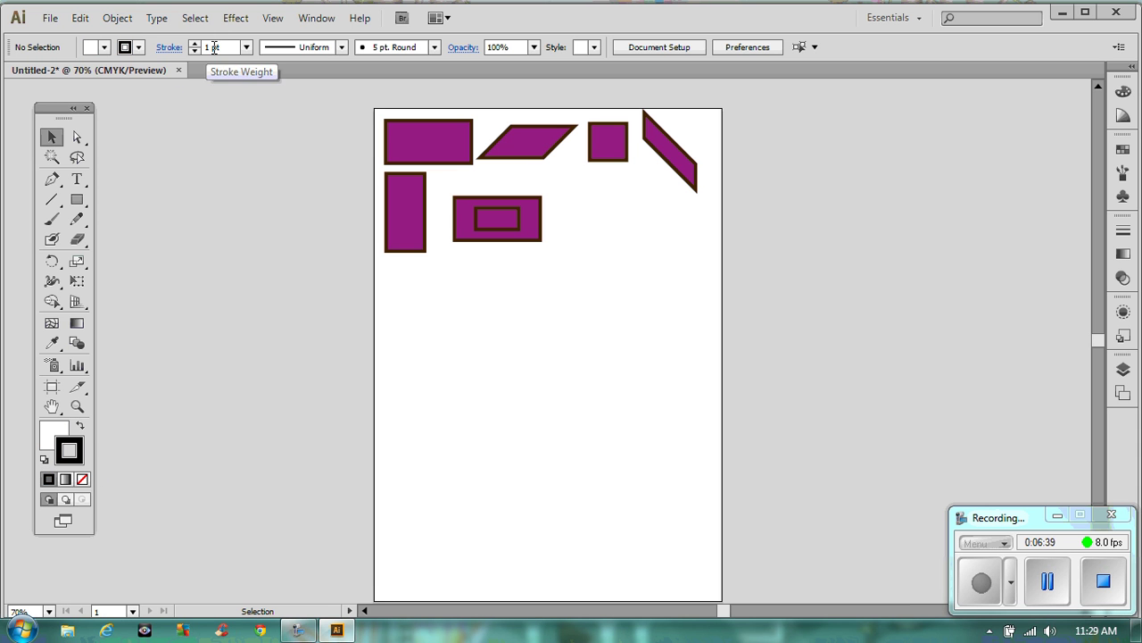
{"action": "left_click", "coordinate": [76, 200]}
{"action": "left_click", "coordinate": [442, 315]}
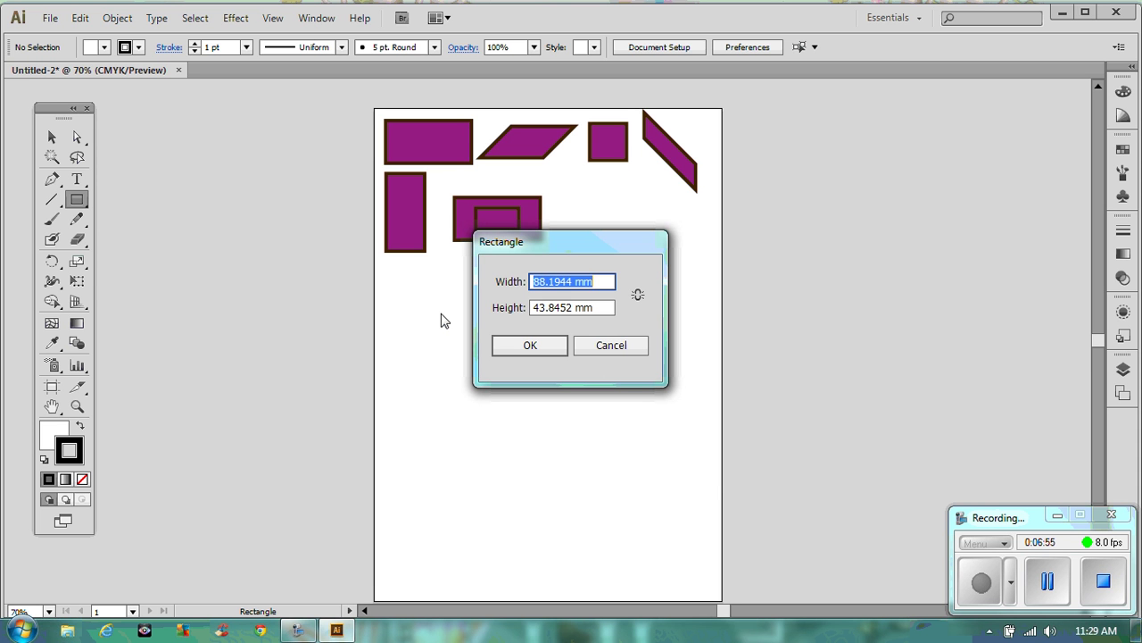
Create an 85 × 55 mm outlined rectangle below the purple shapes.
{"action": "key", "text": "BackSpace"}
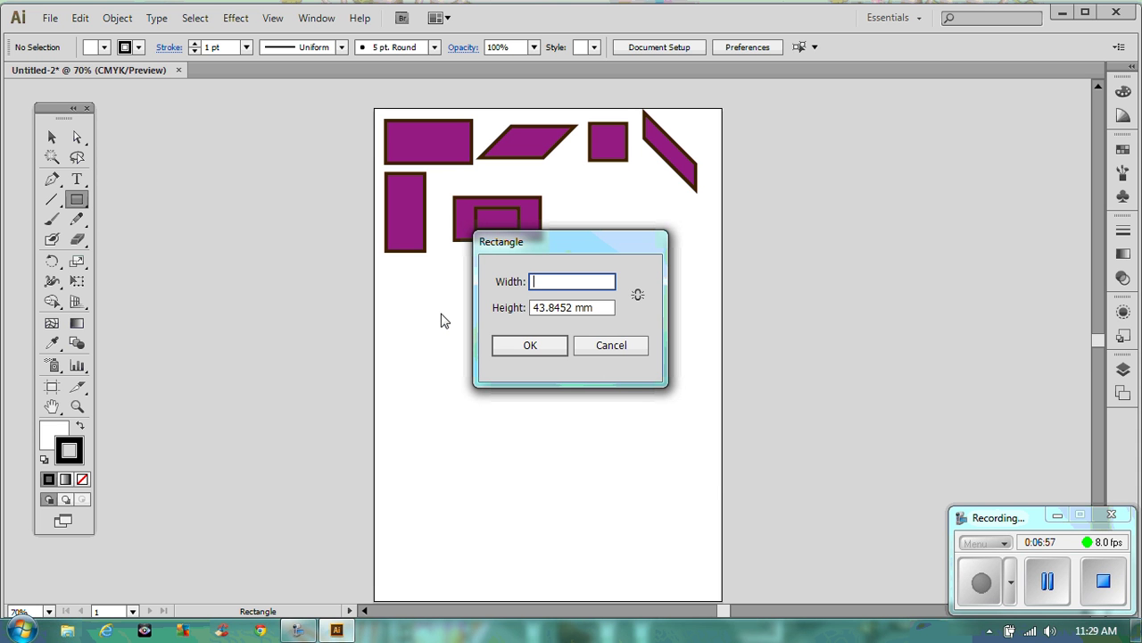
{"action": "type", "text": "85"}
{"action": "key", "text": "Tab"}
{"action": "type", "text": "55"}
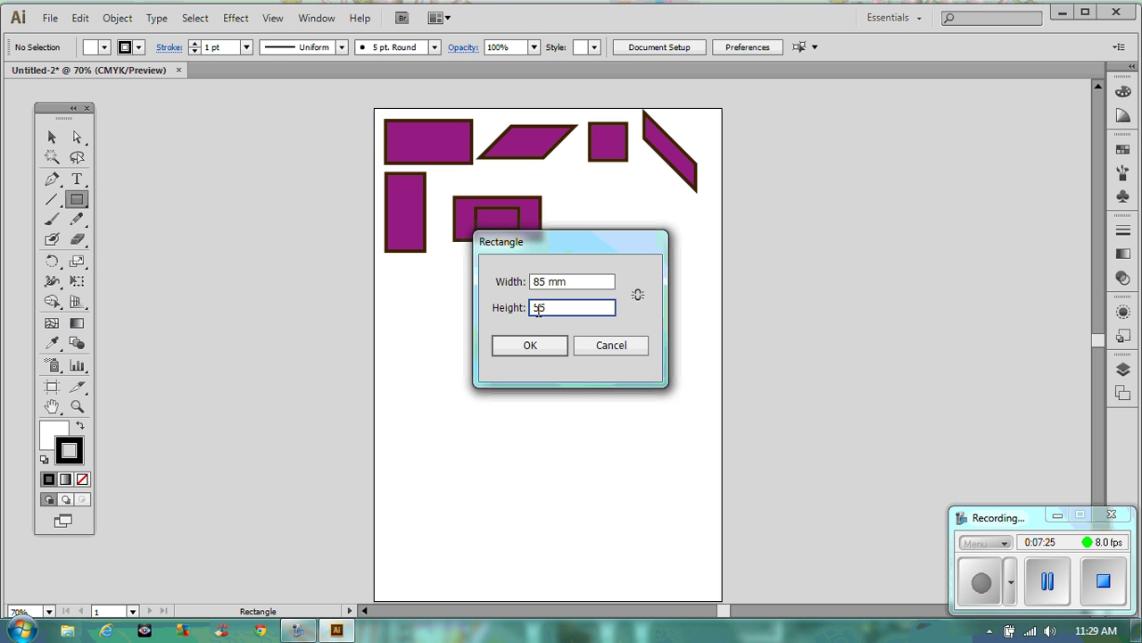
{"action": "left_click", "coordinate": [530, 345]}
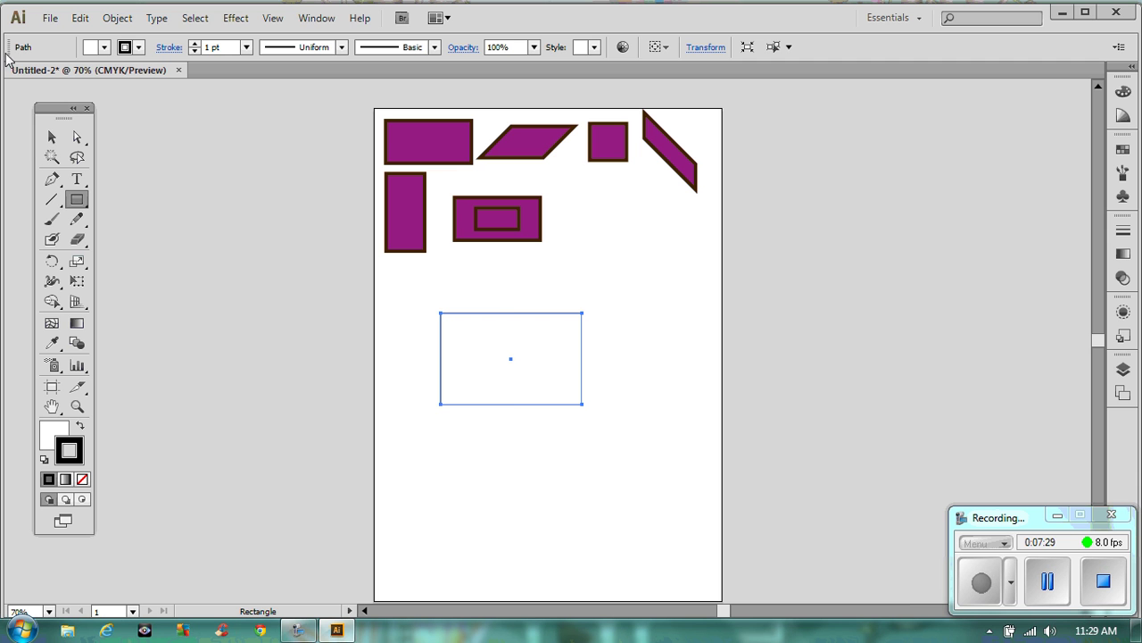
{"action": "left_click", "coordinate": [51, 137]}
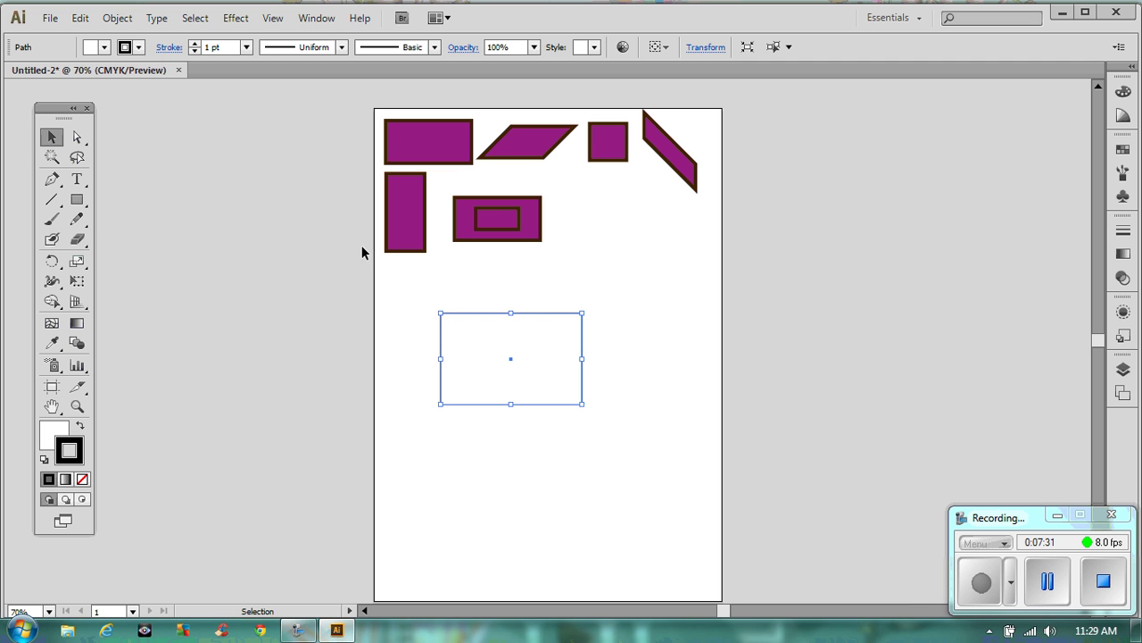
Move the outlined rectangle up under the purple shapes and bring up the Ellipse dialog.
{"action": "left_click_drag", "start_coordinate": [509, 359], "coordinate": [448, 316]}
{"action": "left_click", "coordinate": [562, 412]}
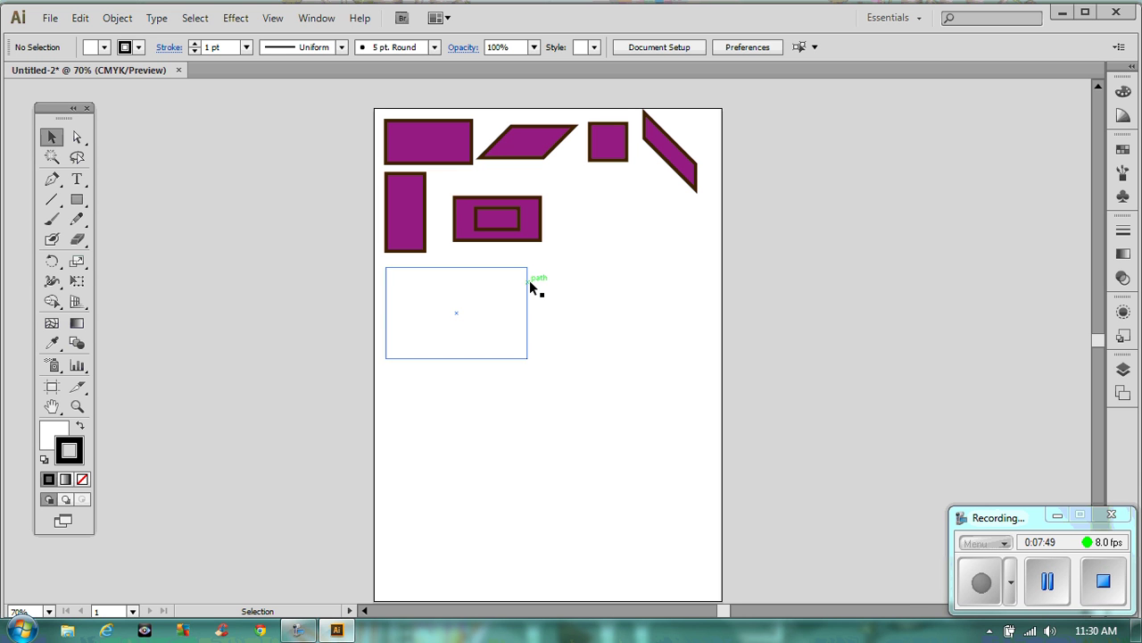
{"action": "left_click_drag", "start_coordinate": [77, 202], "coordinate": [140, 239]}
{"action": "left_click", "coordinate": [584, 323]}
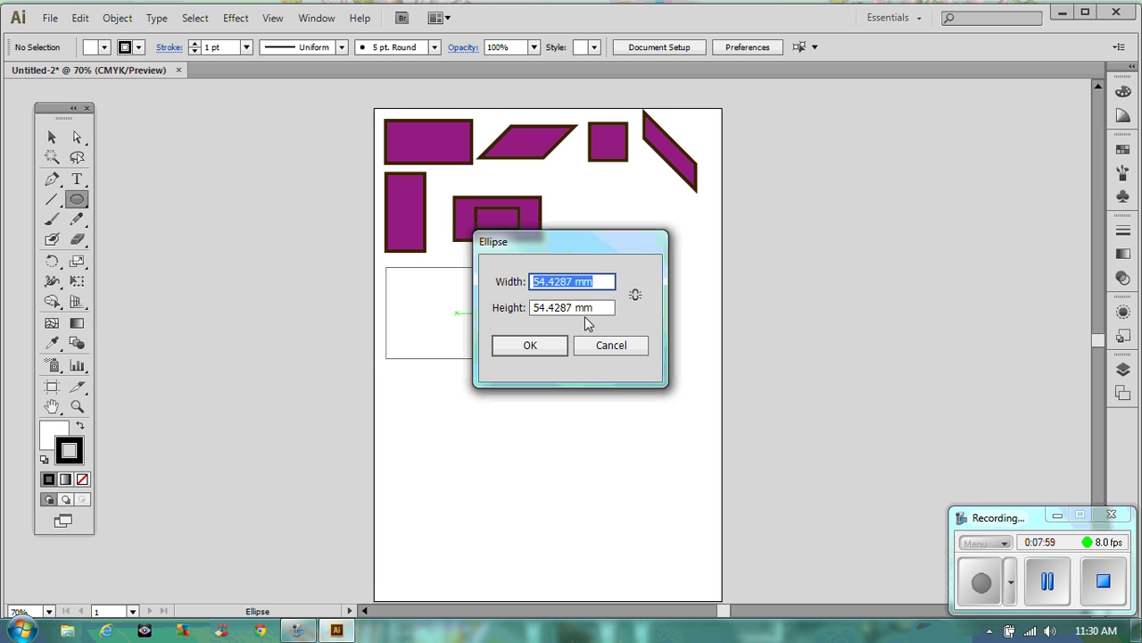
Create a 25 × 25 mm circle and place it just right of the rectangle's top edge.
{"action": "key", "text": "BackSpace"}
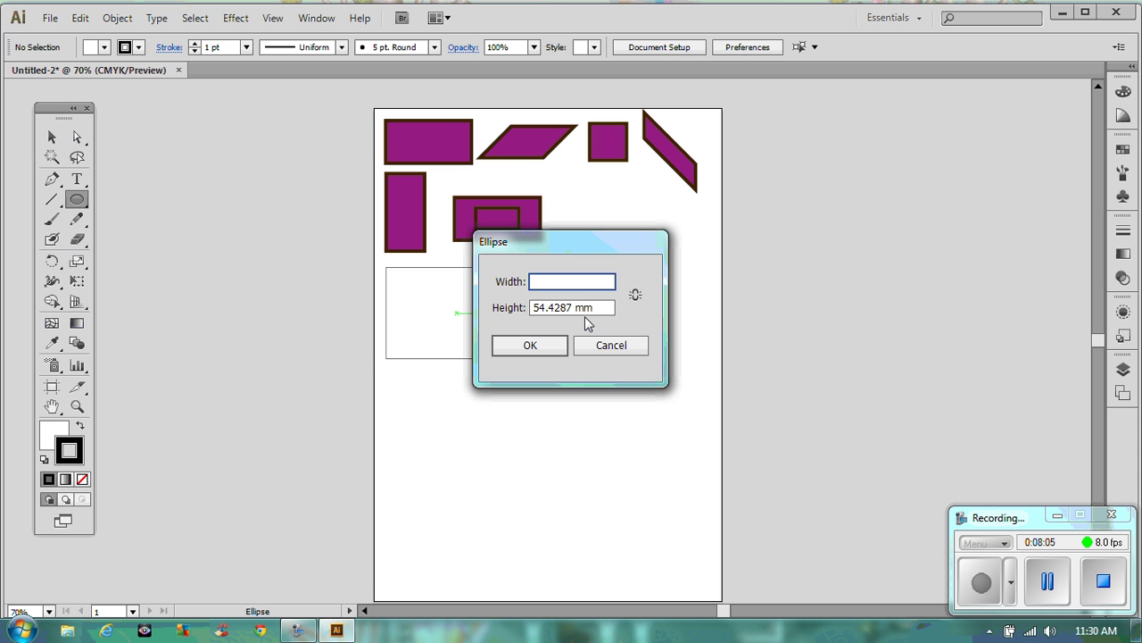
{"action": "type", "text": "25"}
{"action": "key", "text": "Tab"}
{"action": "key", "text": "BackSpace"}
{"action": "type", "text": "25"}
{"action": "key", "text": "Return"}
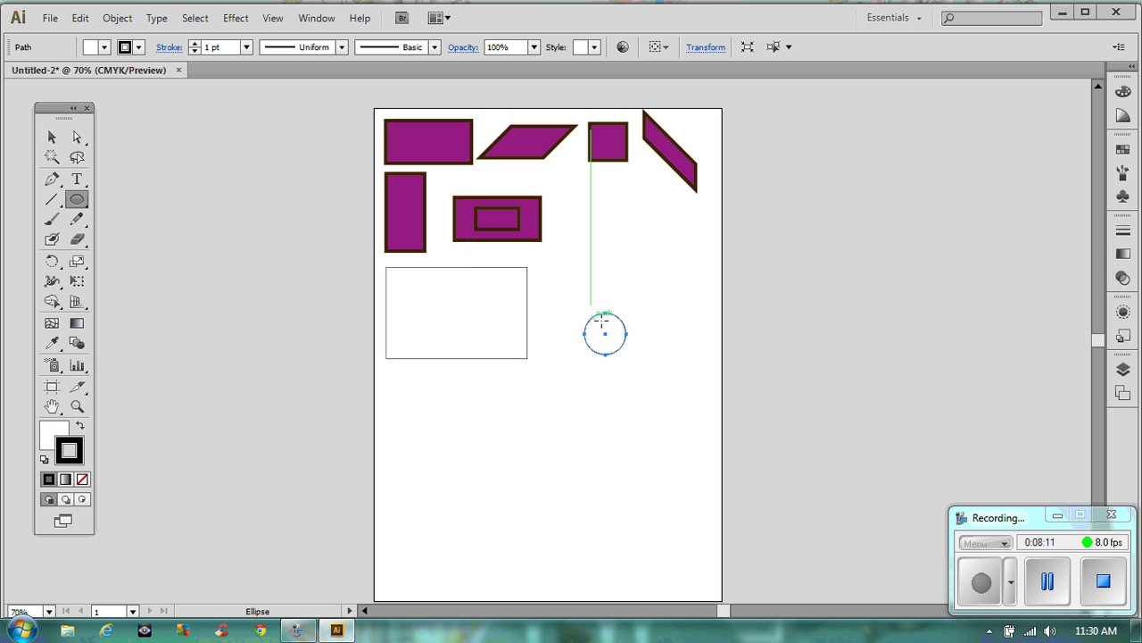
{"action": "left_click", "coordinate": [52, 137]}
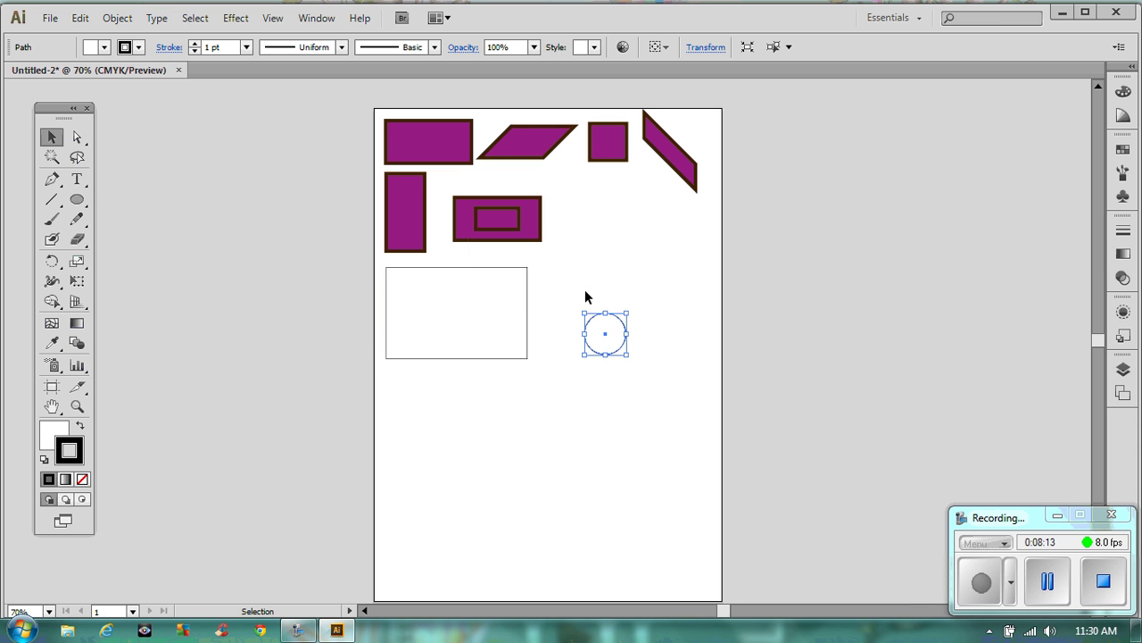
{"action": "left_click_drag", "start_coordinate": [603, 335], "coordinate": [567, 289]}
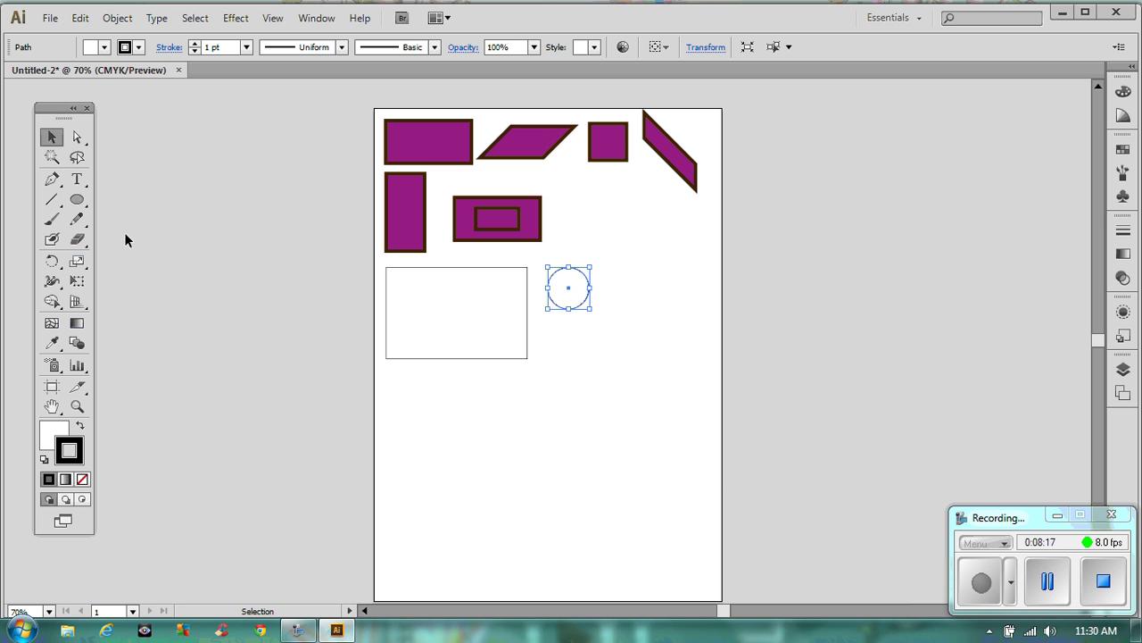
Create a 25 × 50 mm ellipse and place it right of the circle.
{"action": "left_click", "coordinate": [77, 200]}
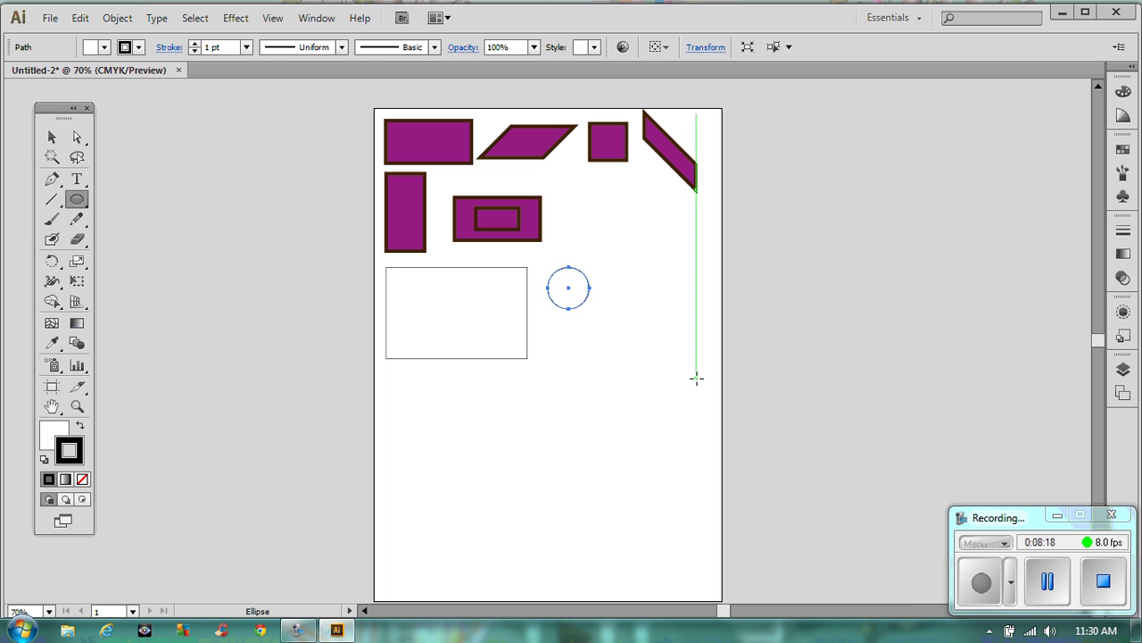
{"action": "left_click", "coordinate": [571, 341]}
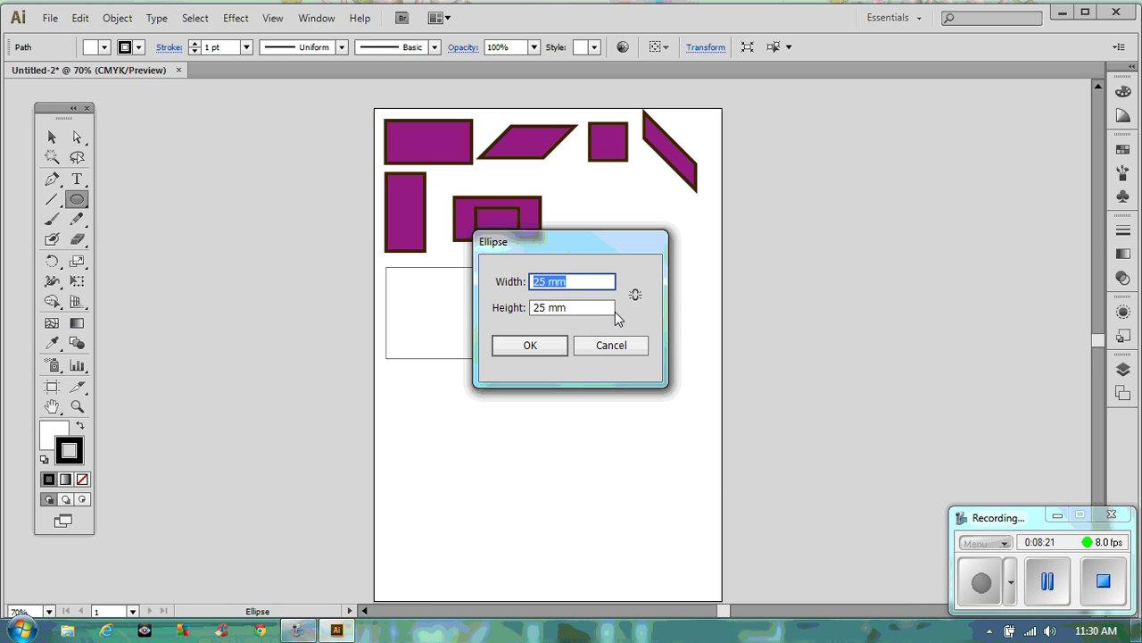
{"action": "key", "text": "Tab"}
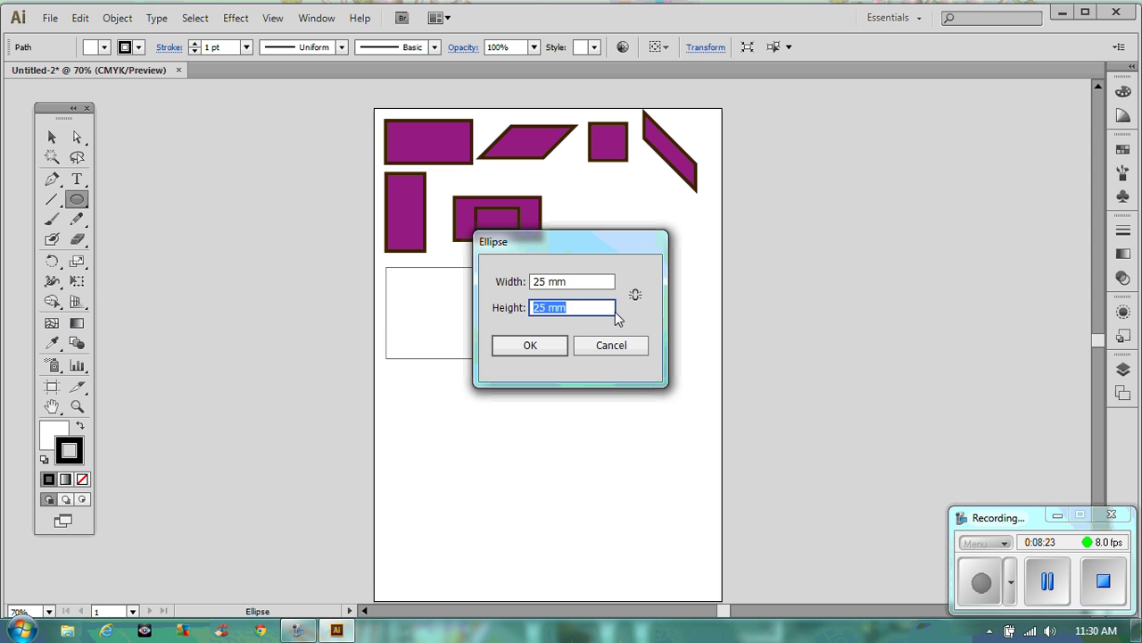
{"action": "type", "text": "50"}
{"action": "key", "text": "Return"}
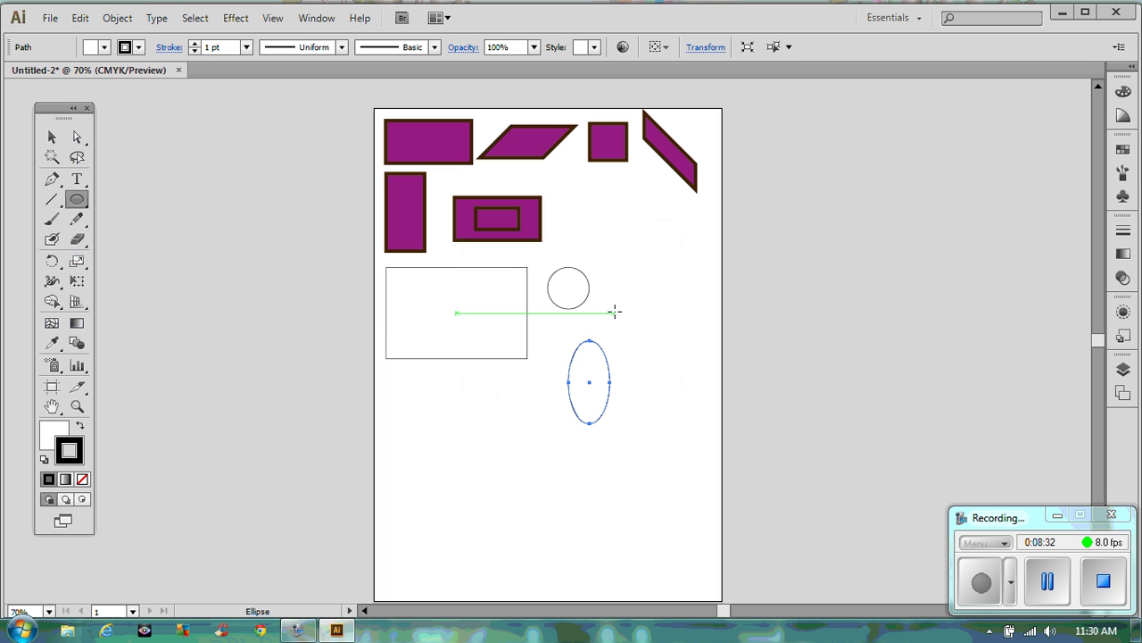
{"action": "left_click", "coordinate": [51, 137]}
{"action": "left_click_drag", "start_coordinate": [589, 387], "coordinate": [636, 310]}
{"action": "left_click", "coordinate": [596, 406]}
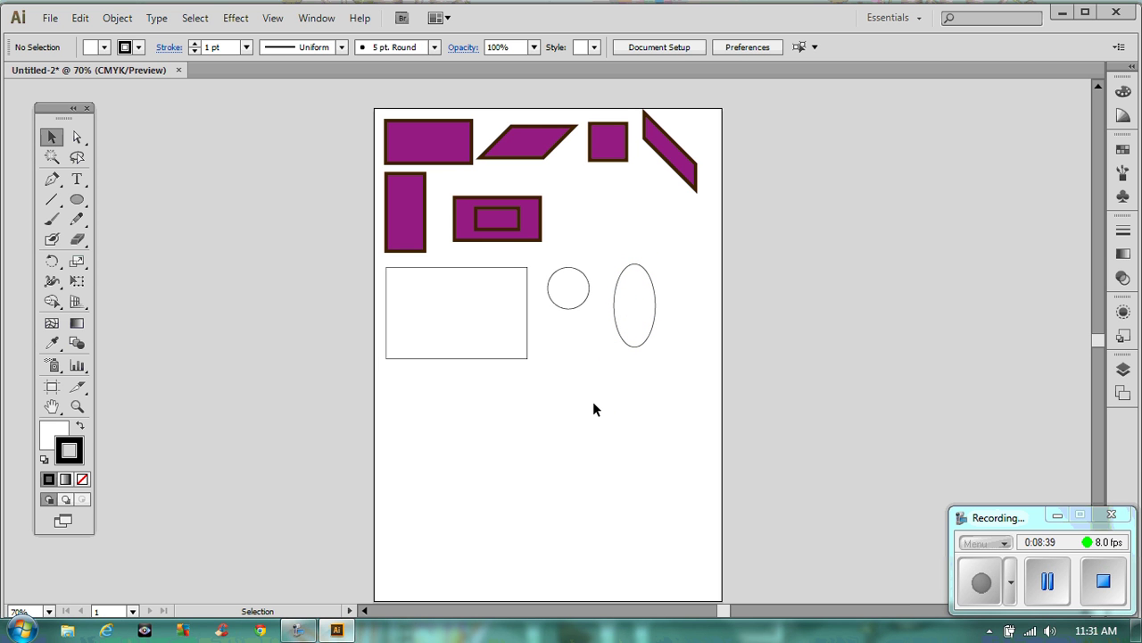